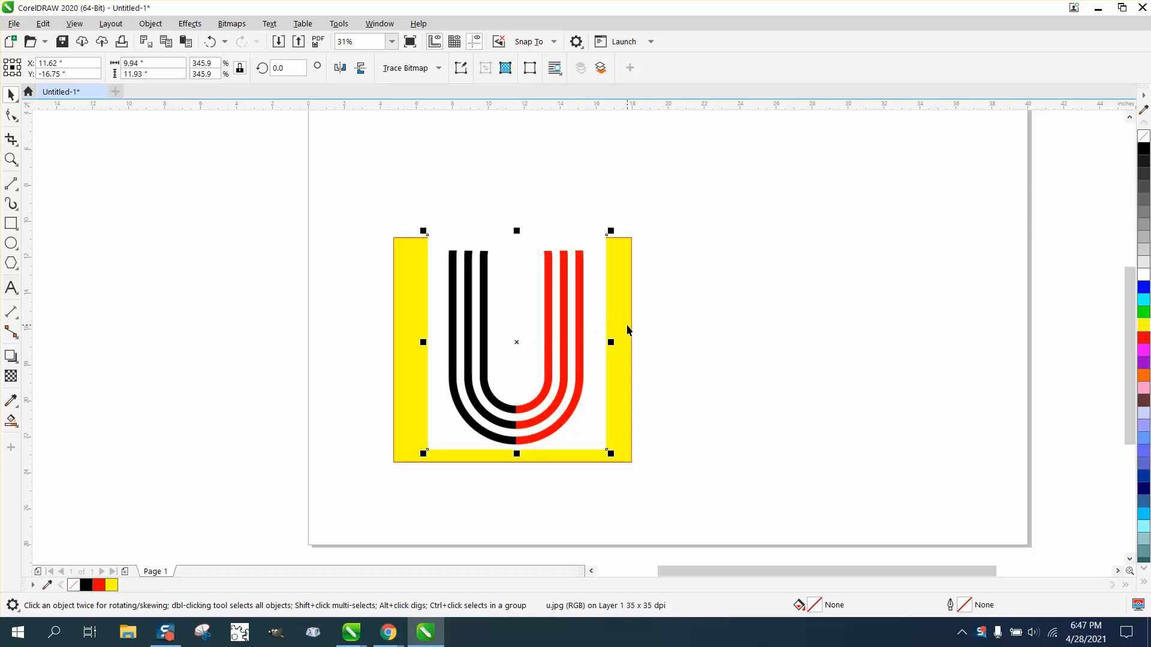
- Delete the yellow rectangle behind the U image and move the image closer to the page's left edge
key("Delete")
left_click_drag(573, 329, 470, 334)
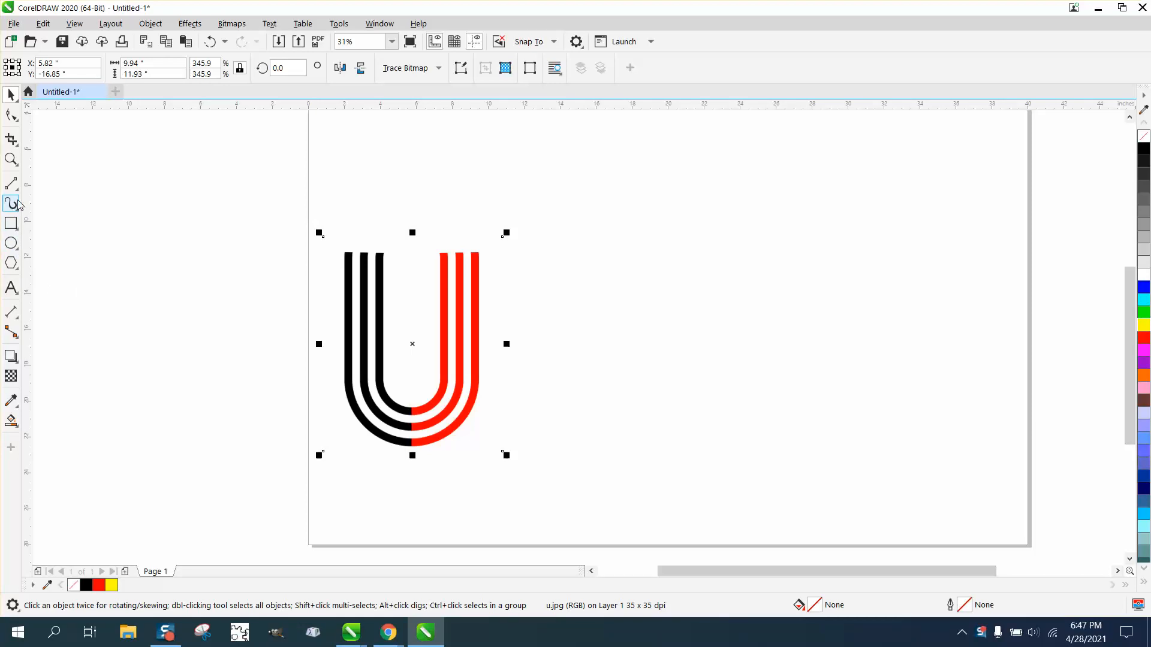
- Add a parallel dimension across the full width of the U between its outer edges
left_click(16, 315)
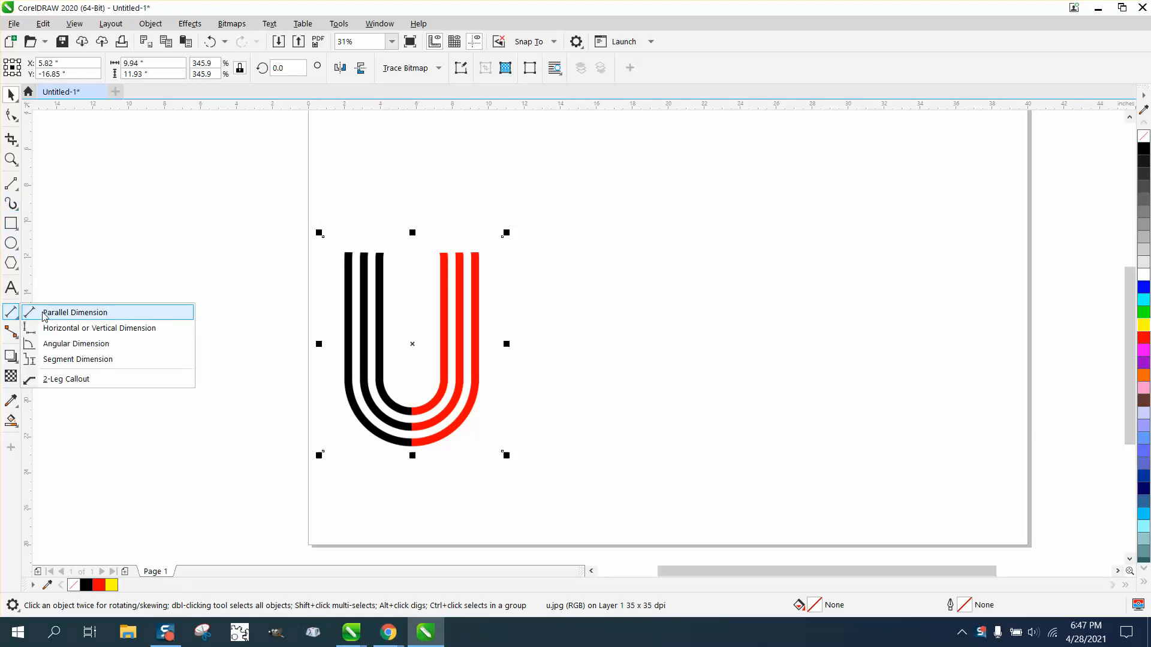
left_click(73, 310)
left_click_drag(345, 310, 481, 310)
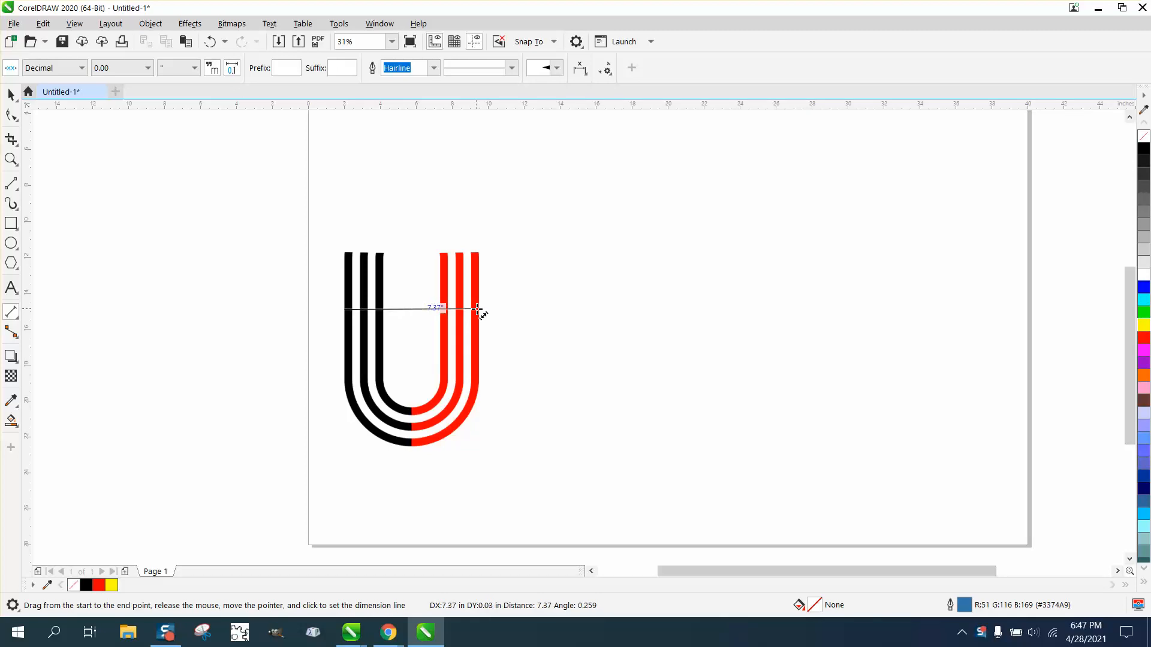
left_click(479, 309)
left_click(11, 160)
left_click_drag(398, 292, 511, 347)
- Draw a rectangle about 8.5 by 14.7 inches to the right of the U and set its width to 7.37 inches
scroll(270, 311, "down", 6)
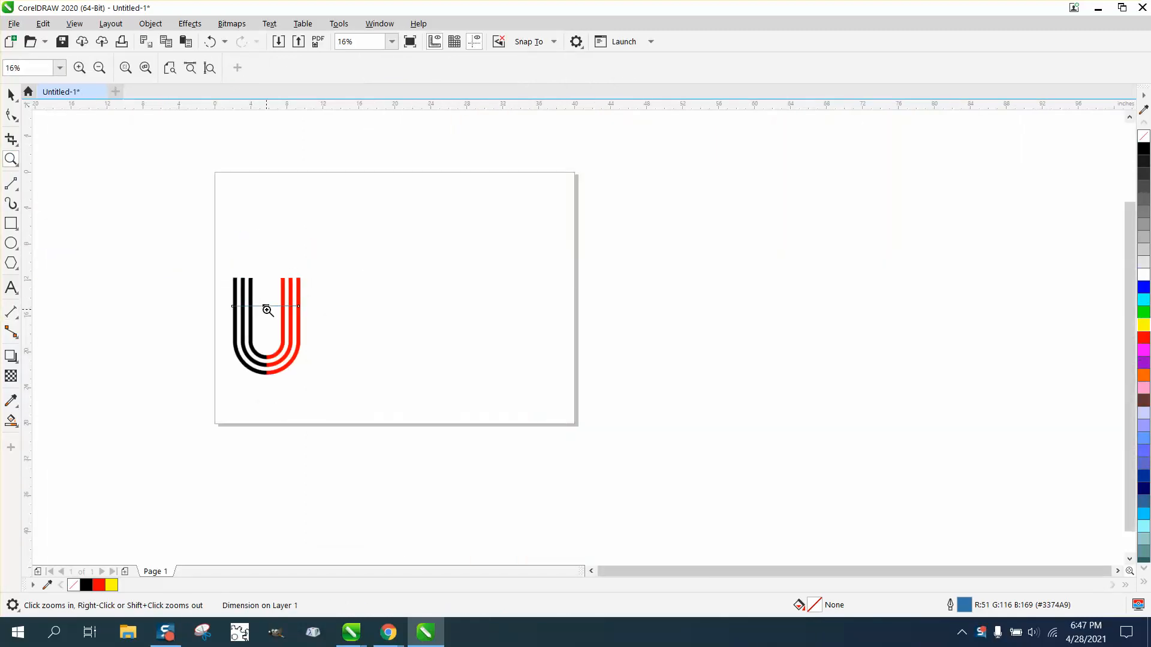
left_click(10, 223)
left_click_drag(368, 239, 445, 371)
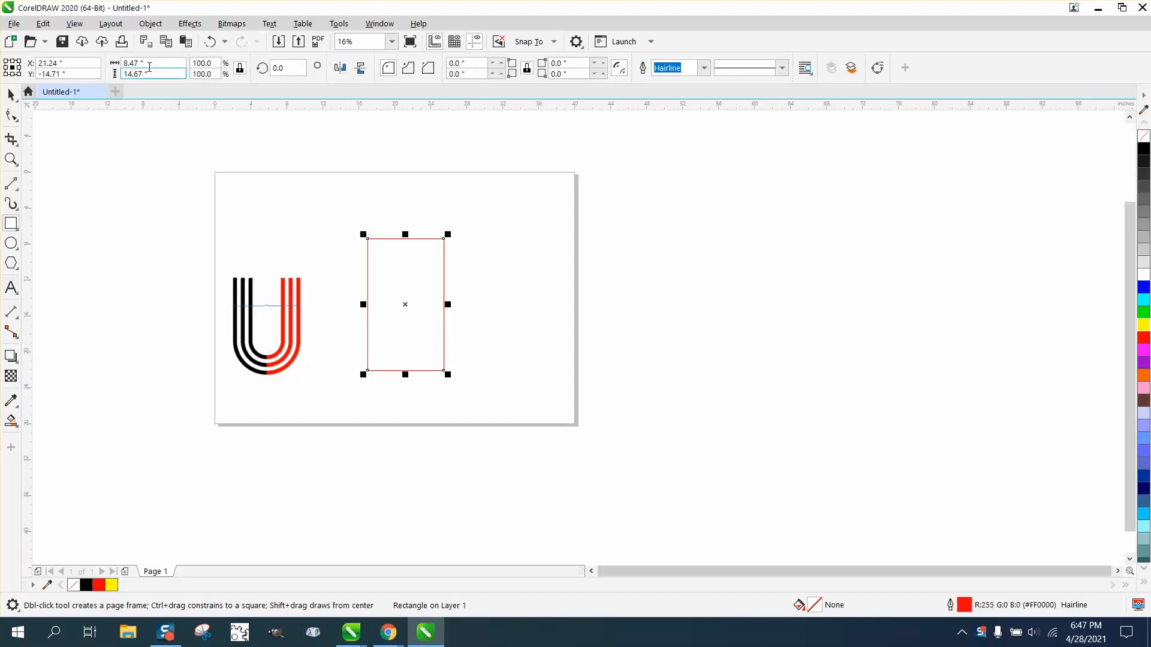
left_click_drag(147, 63, 119, 65)
type("7.37")
key("Return")
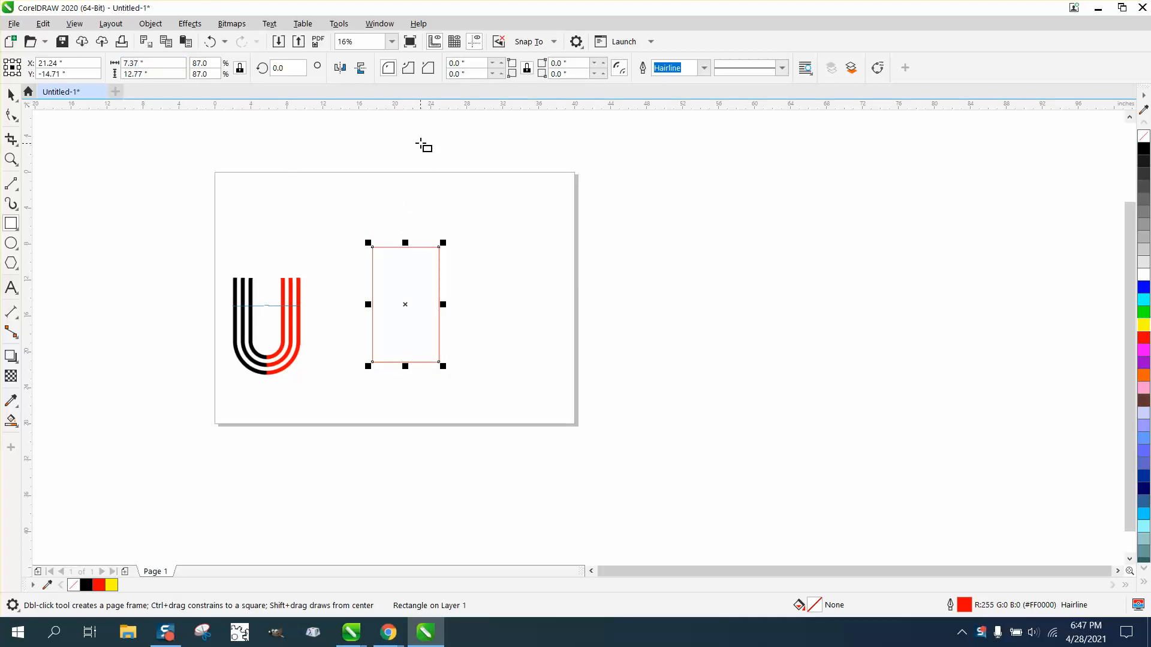
- Round all four corners of the rectangle, trying a 3-inch radius and settling on 4 inches
left_click(473, 62)
type("3")
key("Return")
left_click_drag(476, 64, 448, 64)
type("4")
key("Return")
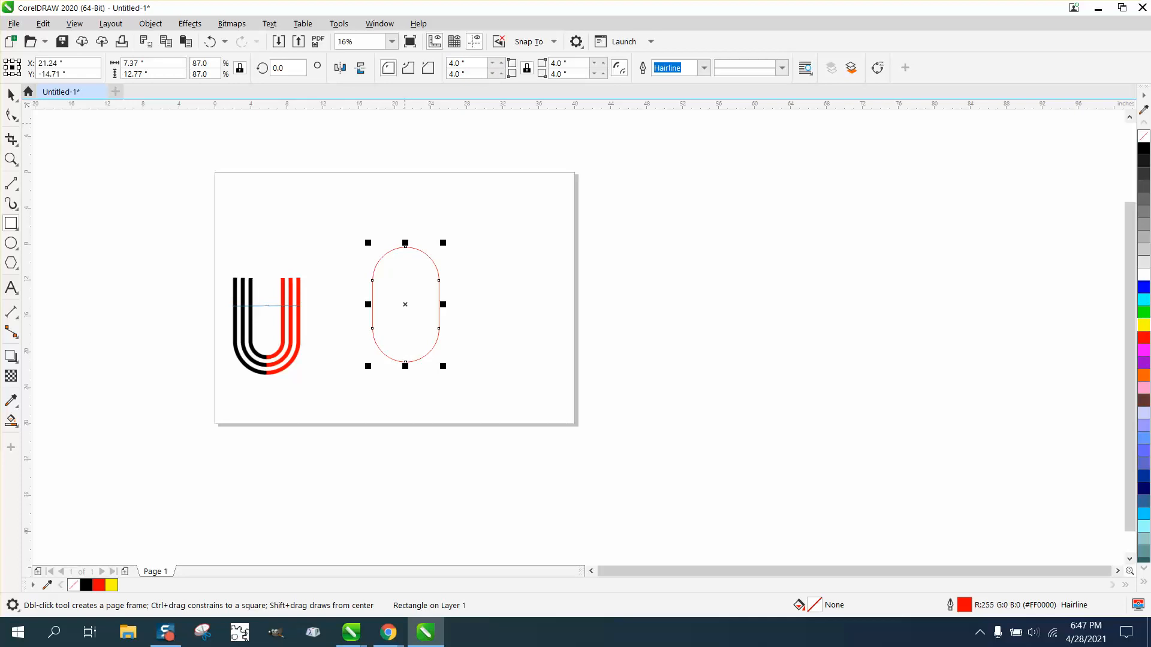
- Apply an inside contour with 5 steps and a 0.5-inch offset to the rounded rectangle
left_click(11, 94)
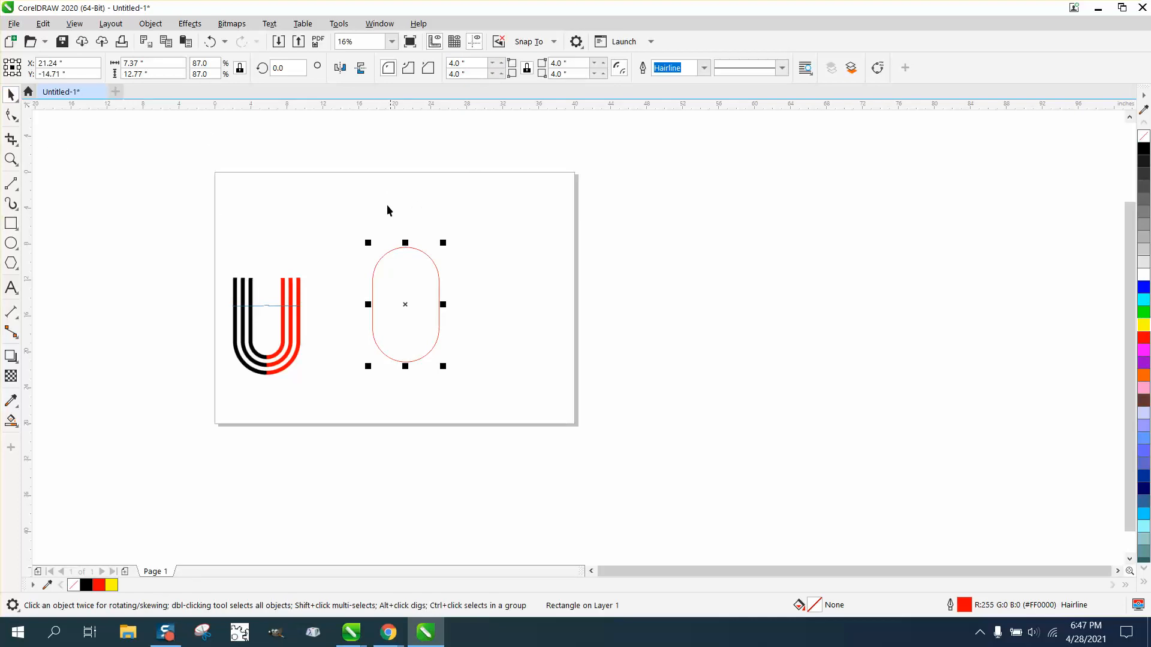
left_click(11, 159)
left_click_drag(217, 254, 354, 387)
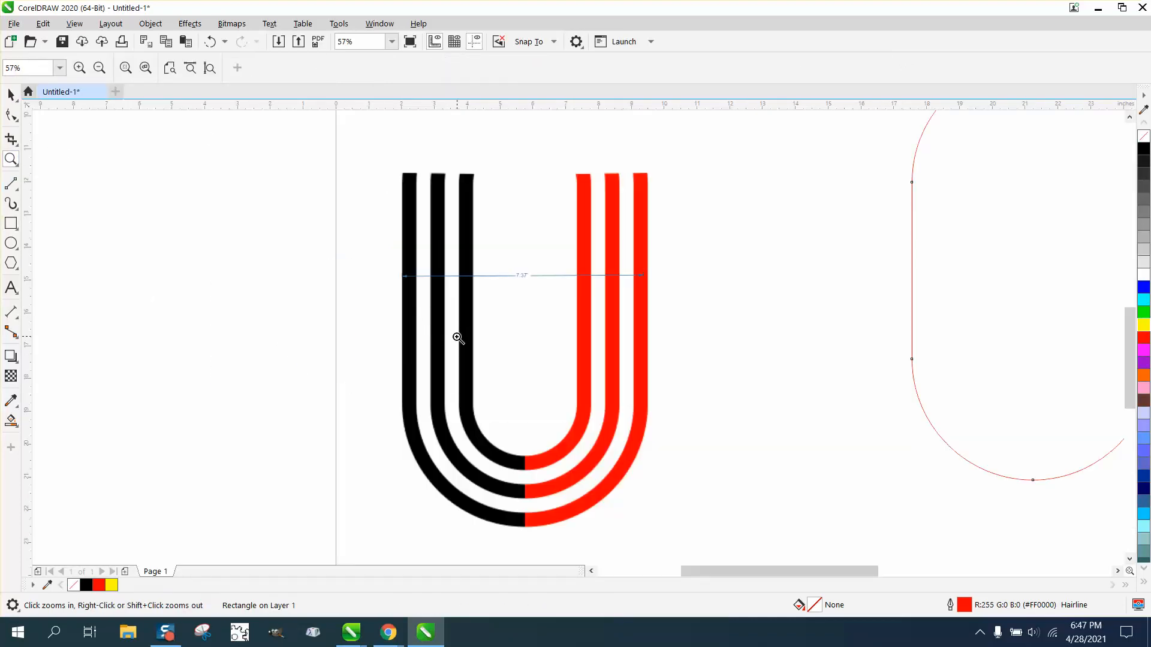
right_click(277, 310)
right_click(277, 310)
left_click(11, 94)
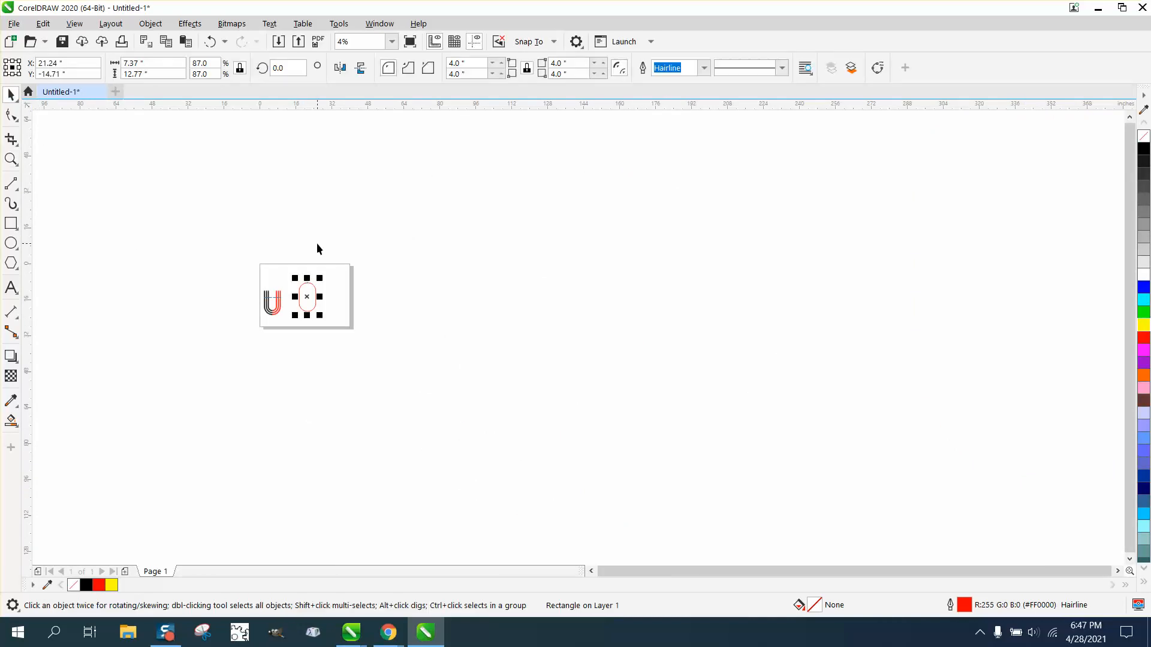
left_click_drag(333, 320, 348, 328)
left_click(193, 24)
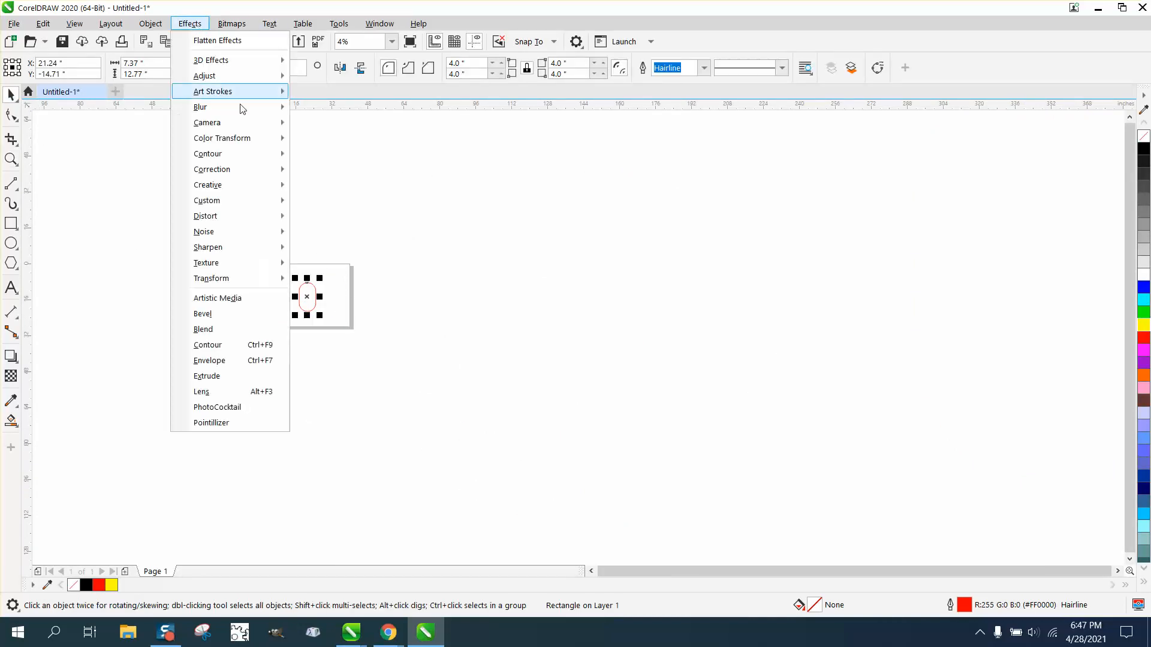
left_click(221, 346)
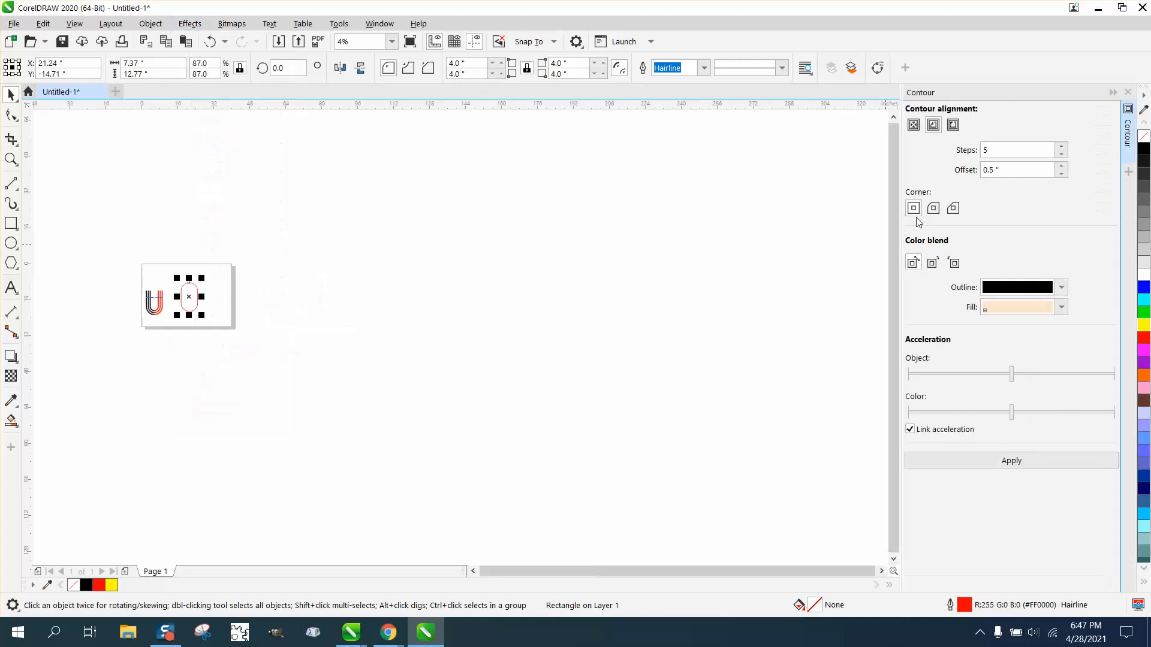
left_click(994, 149)
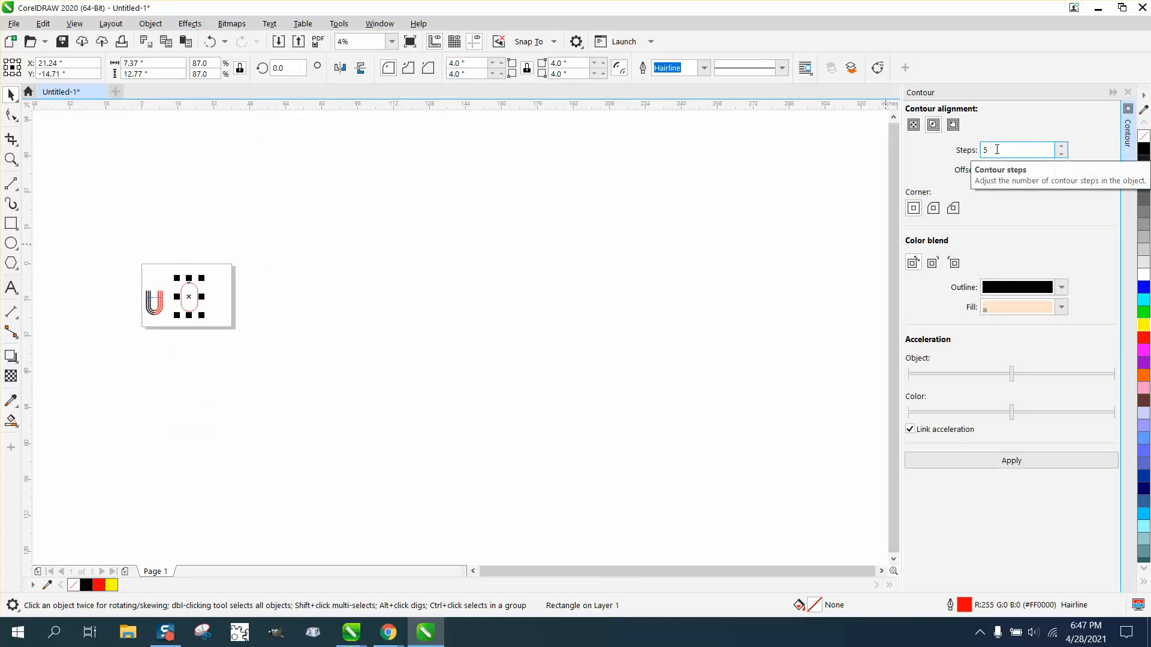
left_click(1011, 461)
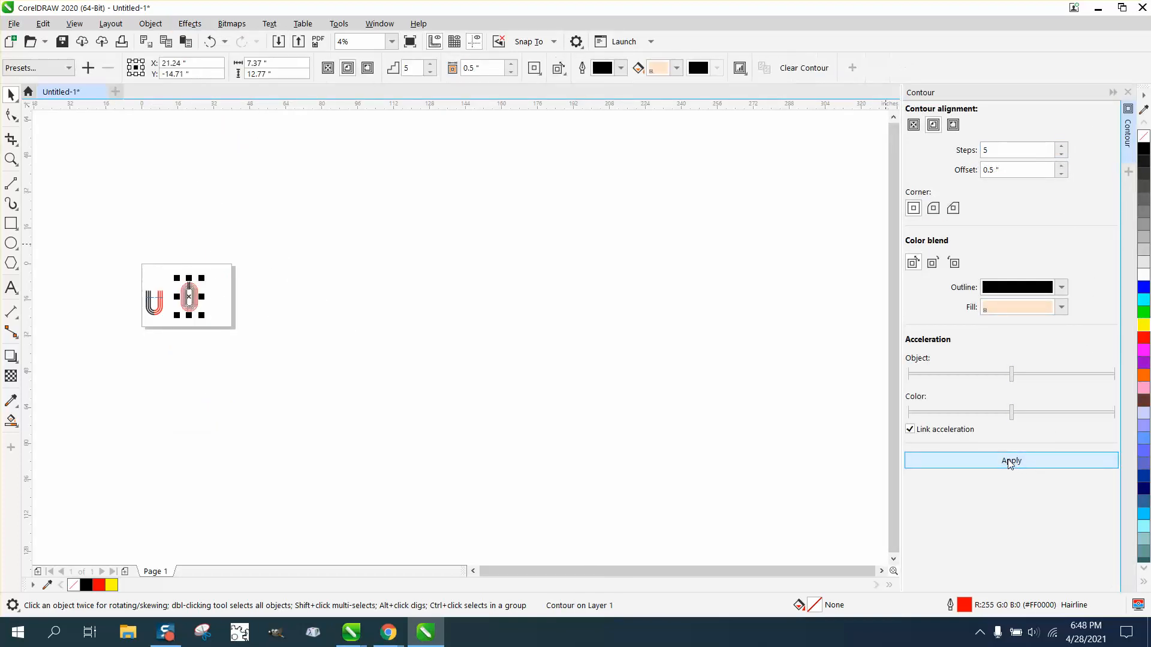
- Centre the contoured rounded rectangle on the page
left_click(10, 159)
left_click_drag(136, 251, 307, 340)
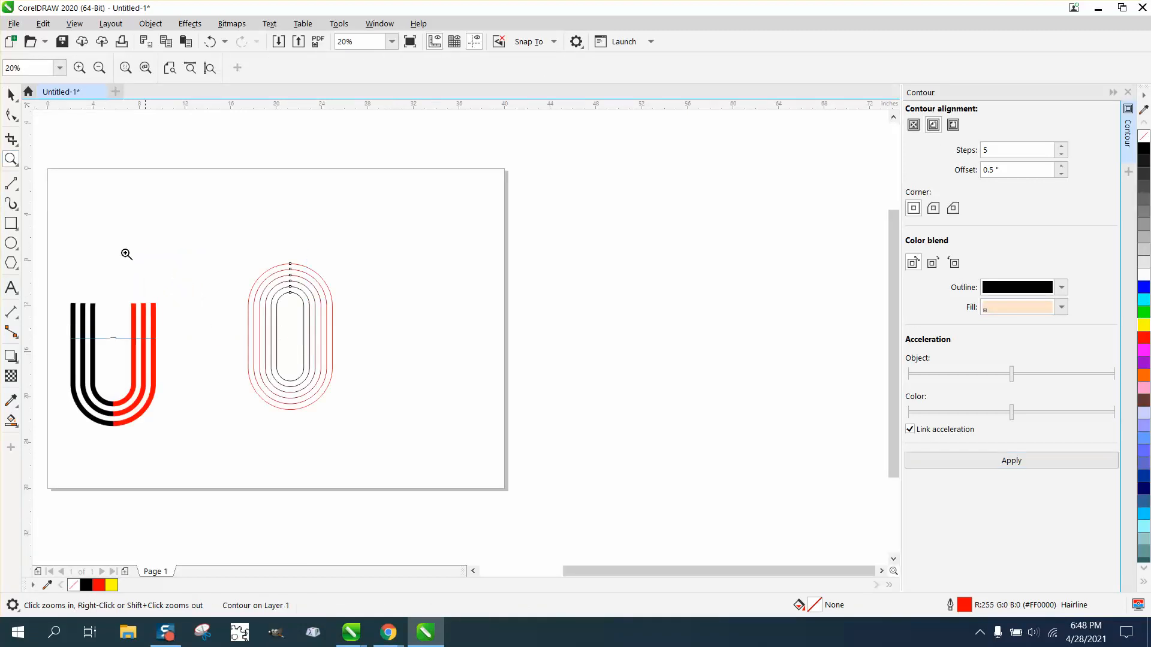
left_click_drag(230, 224, 467, 446)
left_click(11, 95)
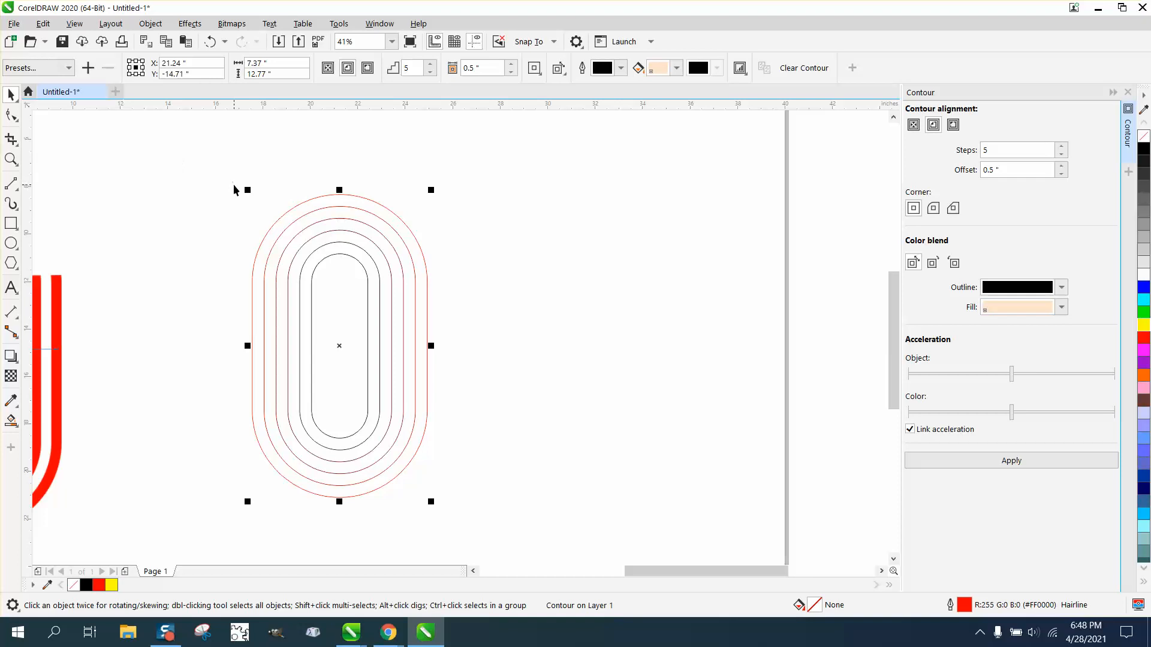
key("p")
left_click(213, 185)
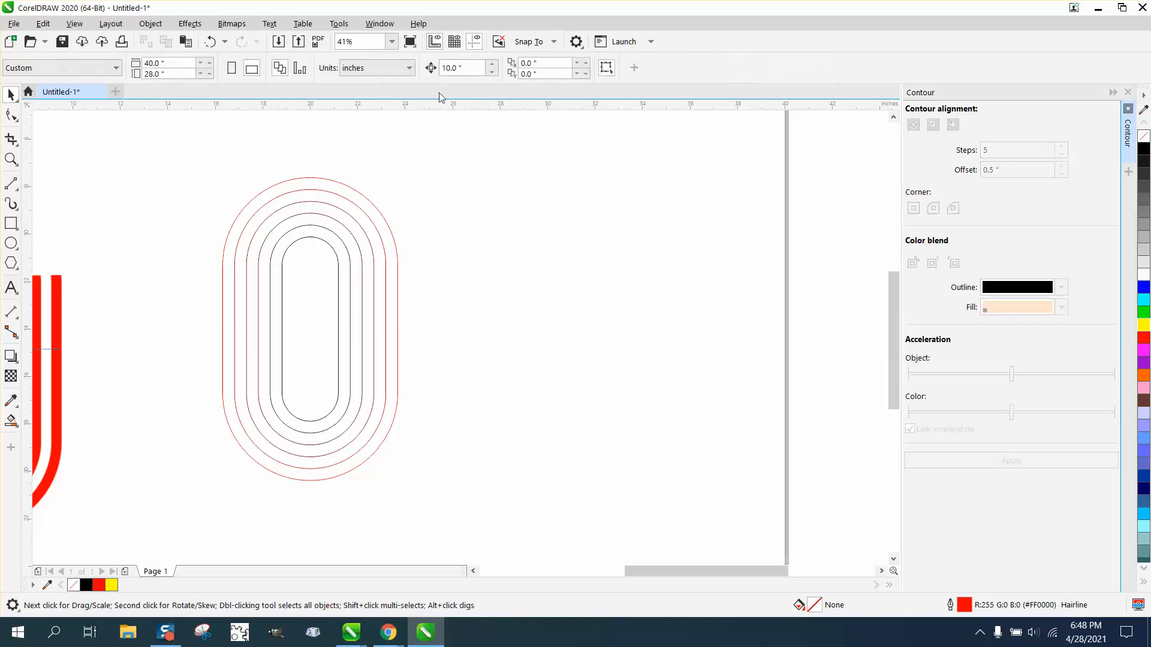
- Select the contoured shape and break its contour apart
left_click_drag(435, 426, 505, 501)
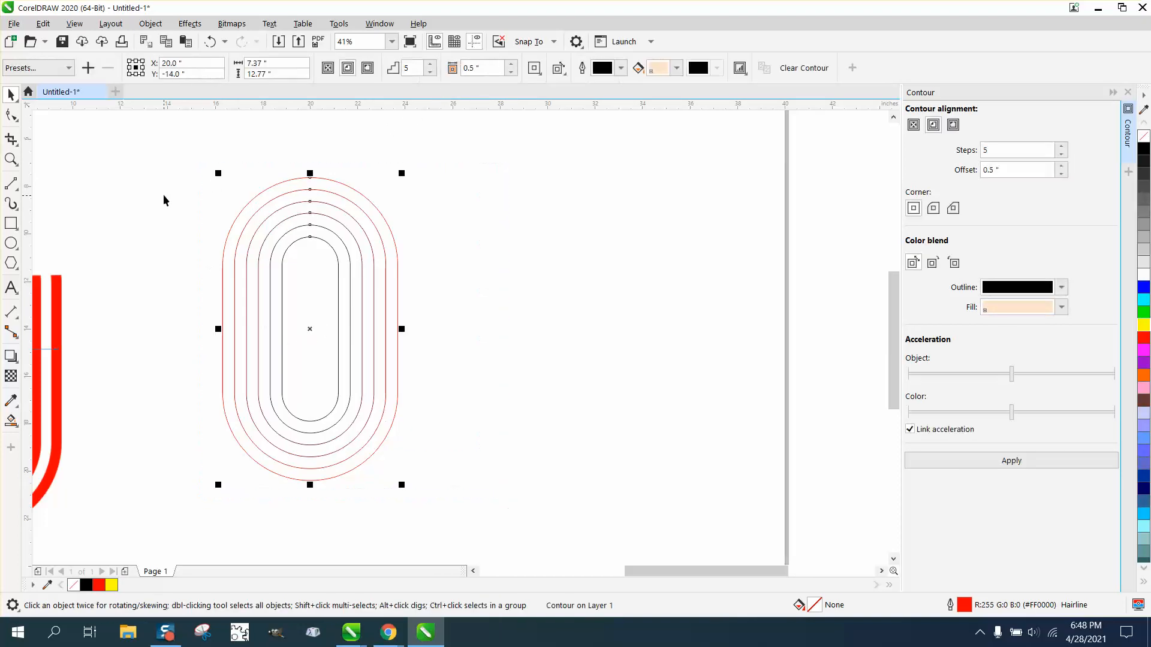
left_click_drag(198, 155, 465, 491)
left_click(157, 25)
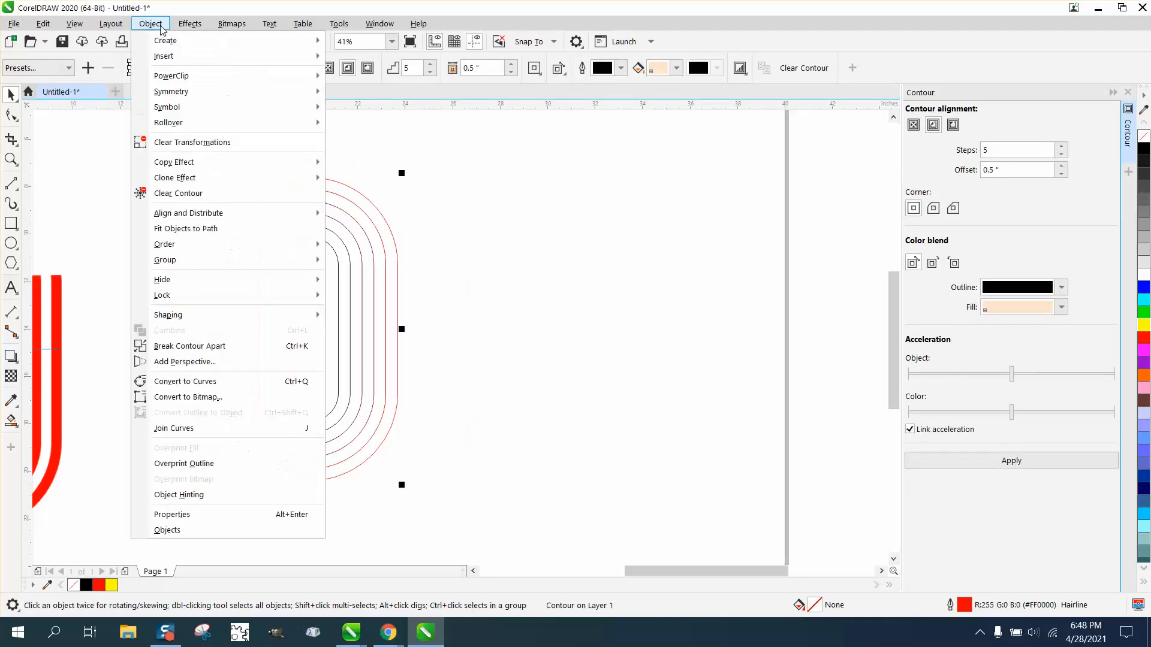
left_click(178, 346)
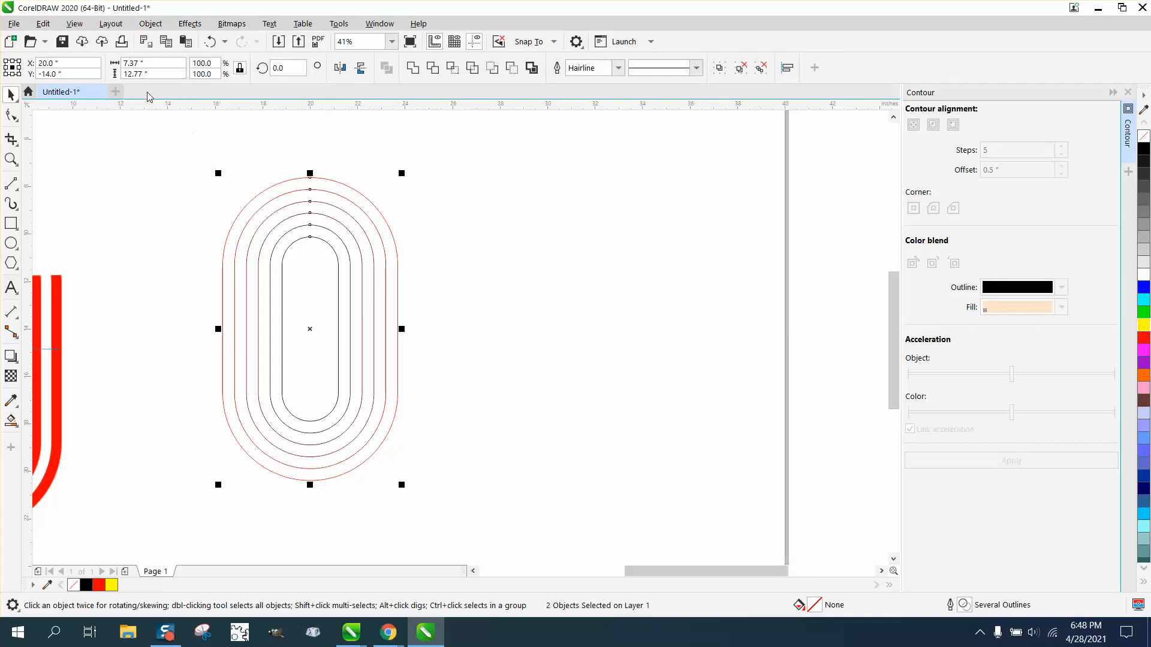
- Set the nudge distance to 9 inches and draw a vertical line about 13.6 inches long, centred on the page through the outlines
left_click(385, 130)
left_click(447, 68)
type("9")
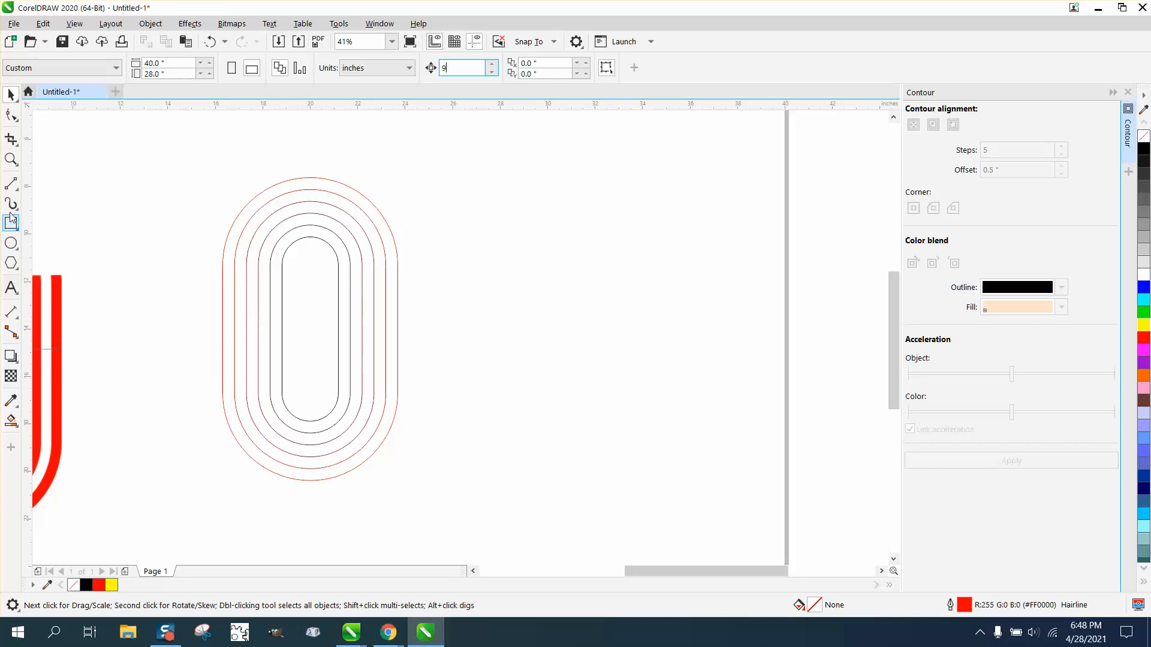
left_click(11, 183)
left_click_drag(146, 159, 163, 490)
key("p")
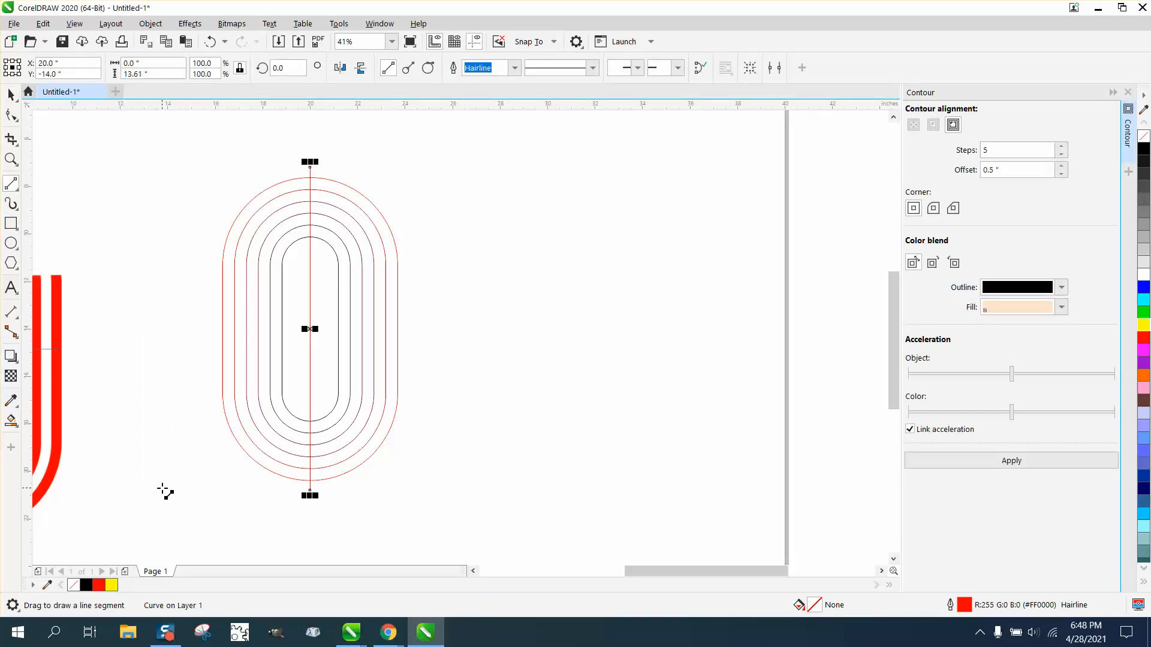
- Place the U image over the concentric outlines, centred on the vertical line, to compare the shapes
scroll(318, 523, "down", 4)
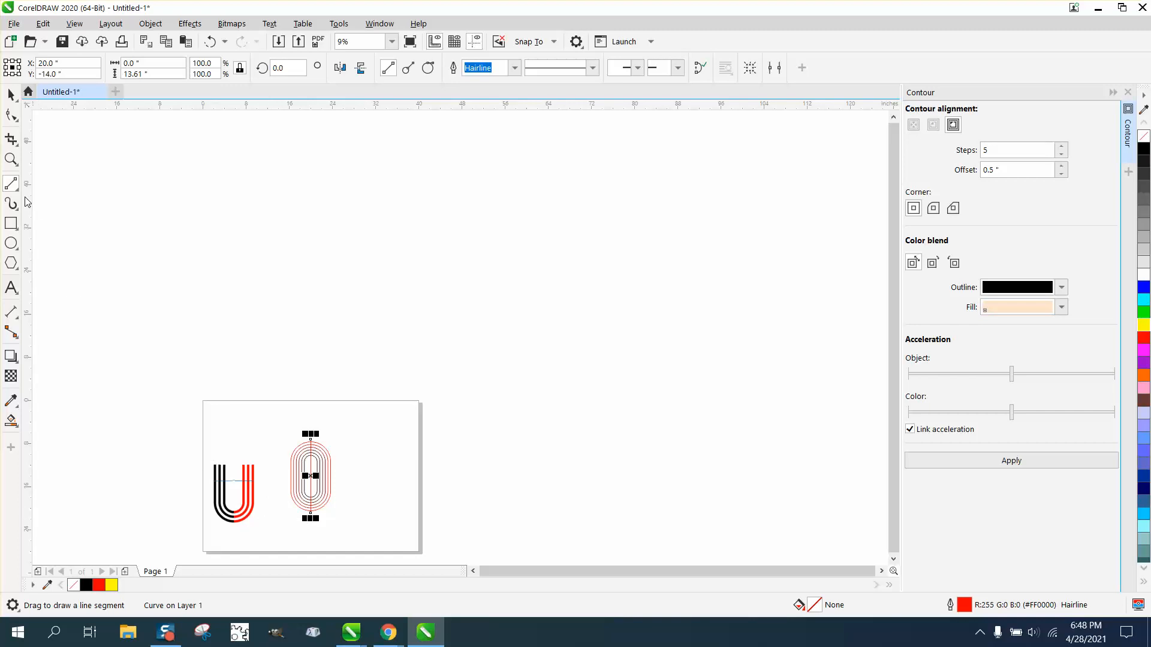
left_click(16, 163)
left_click(54, 160)
left_click_drag(182, 386, 385, 552)
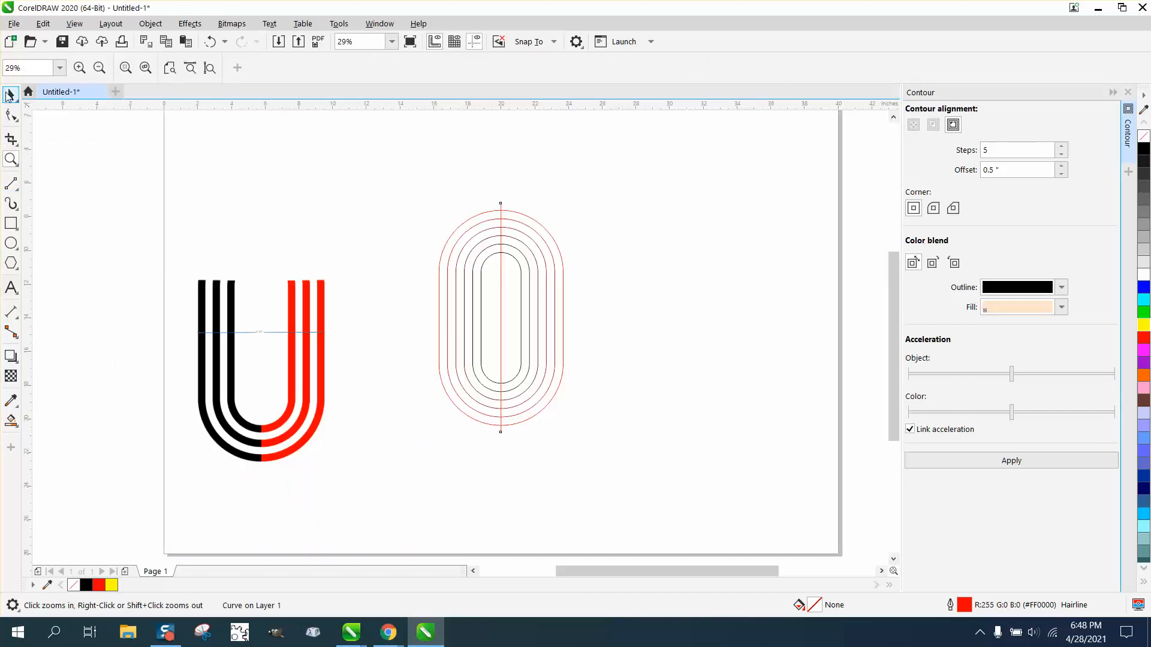
left_click(10, 94)
left_click(290, 417)
left_click_drag(263, 459, 501, 430)
left_click(501, 428)
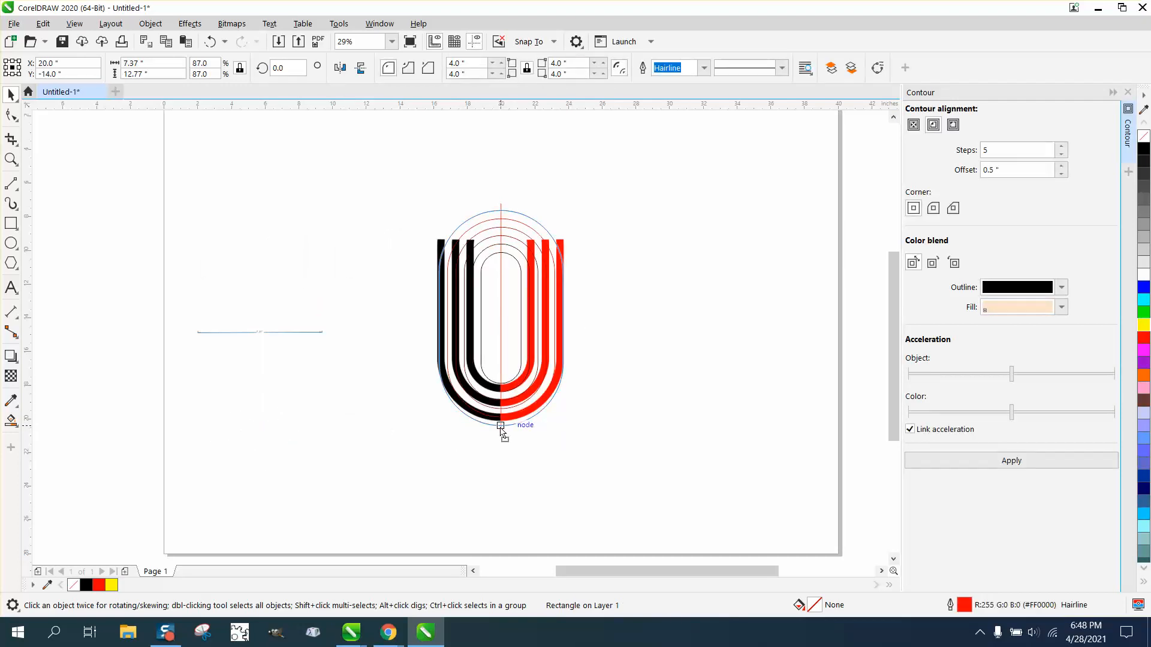
- Undo the shift of the inner outline group and move the U image off the outlines to their left side
left_click(519, 419)
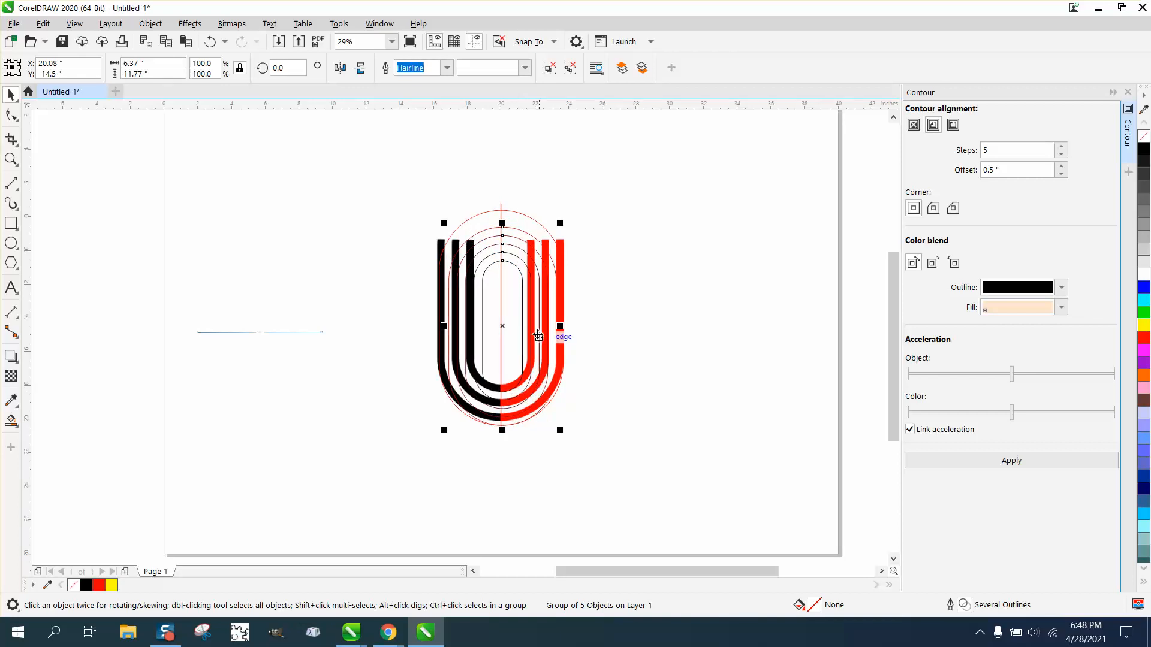
left_click(209, 42)
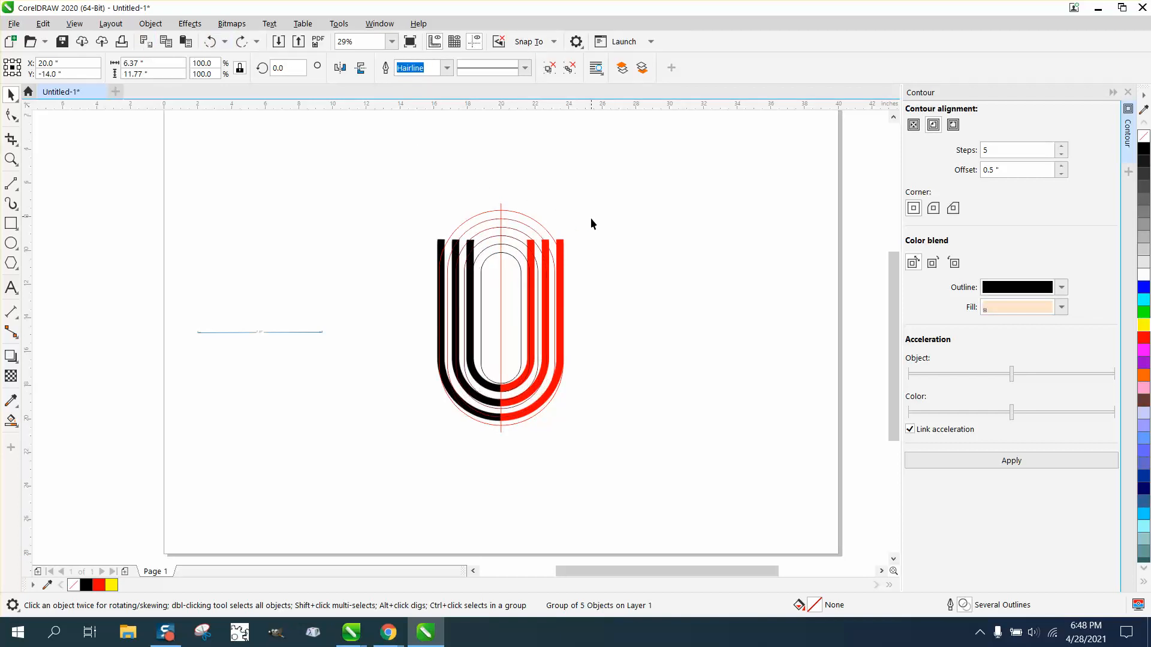
left_click_drag(561, 249, 410, 239)
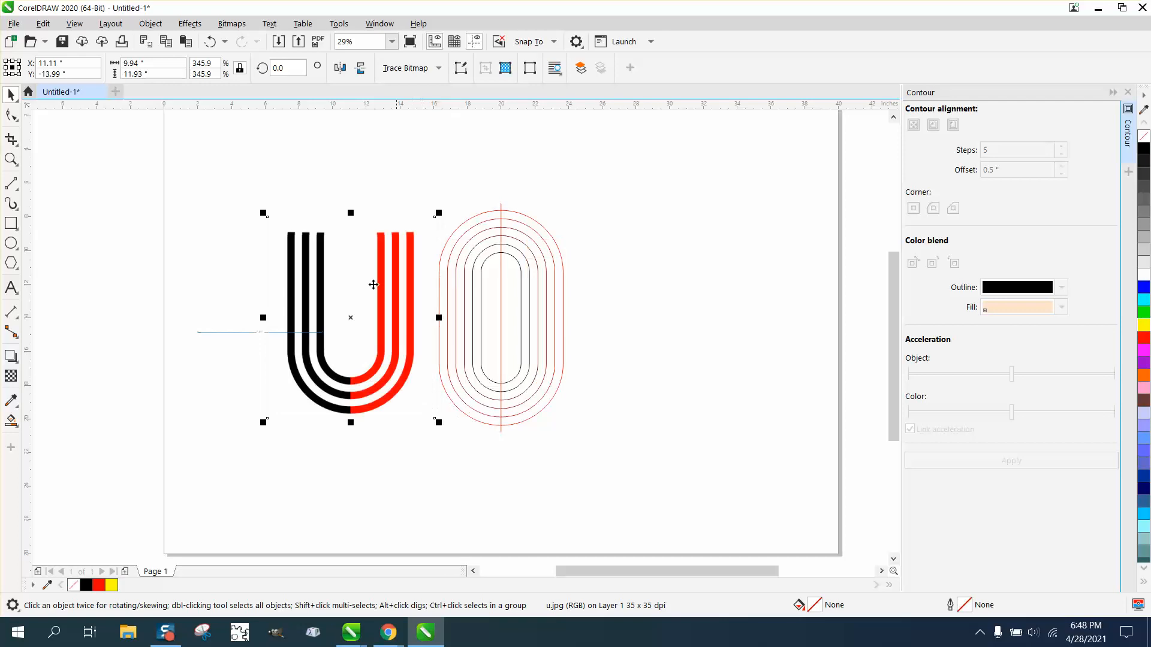
- Group the concentric outlines together with the vertical centre line
left_click(17, 148)
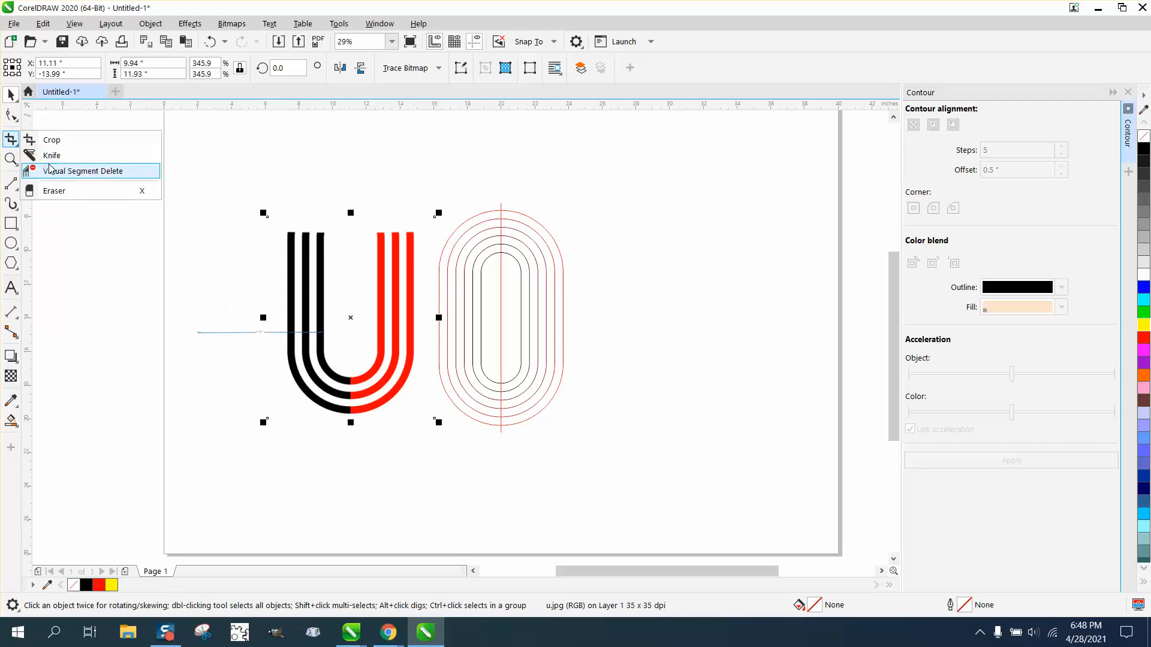
left_click(59, 171)
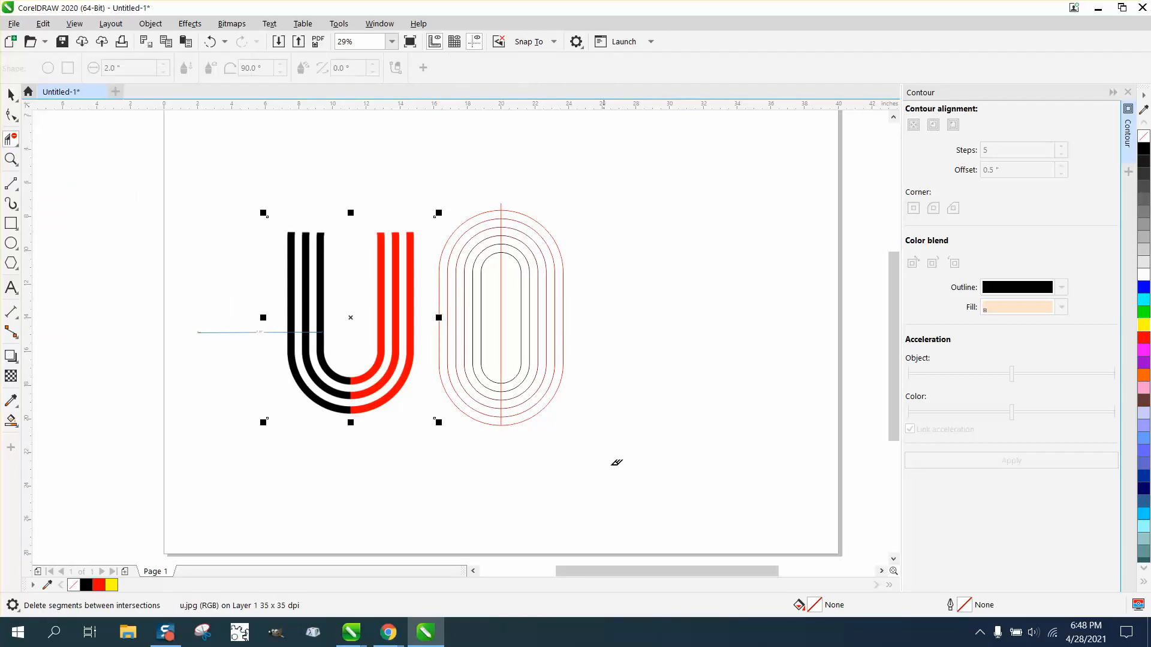
left_click(11, 94)
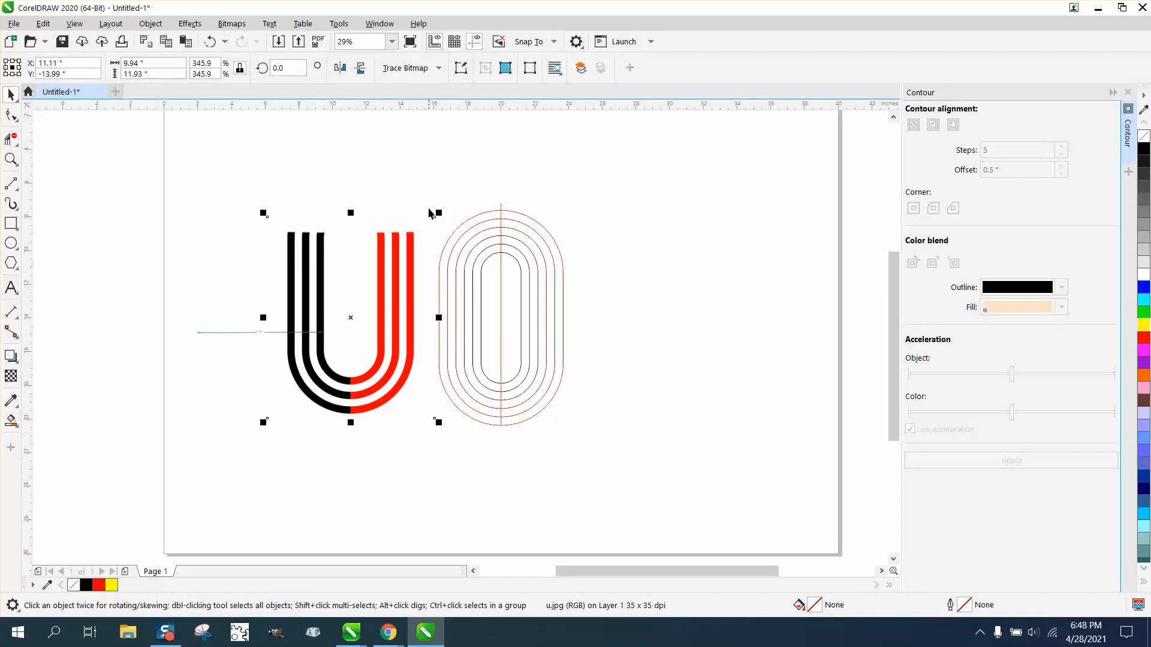
left_click_drag(424, 194, 634, 471)
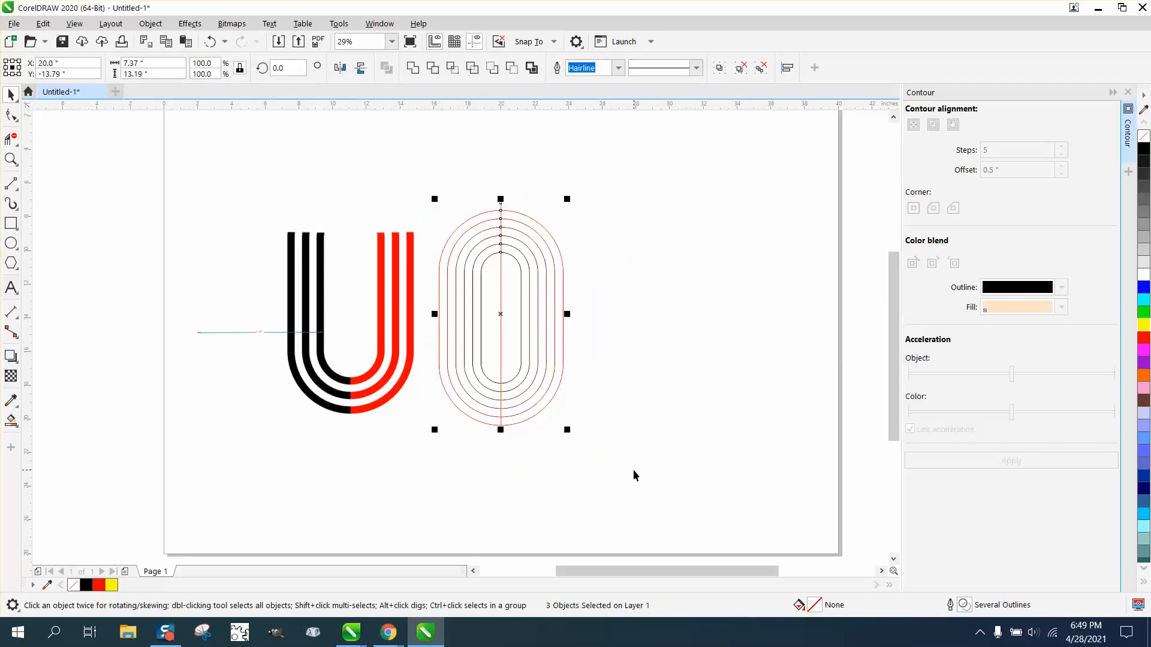
key("ctrl+g")
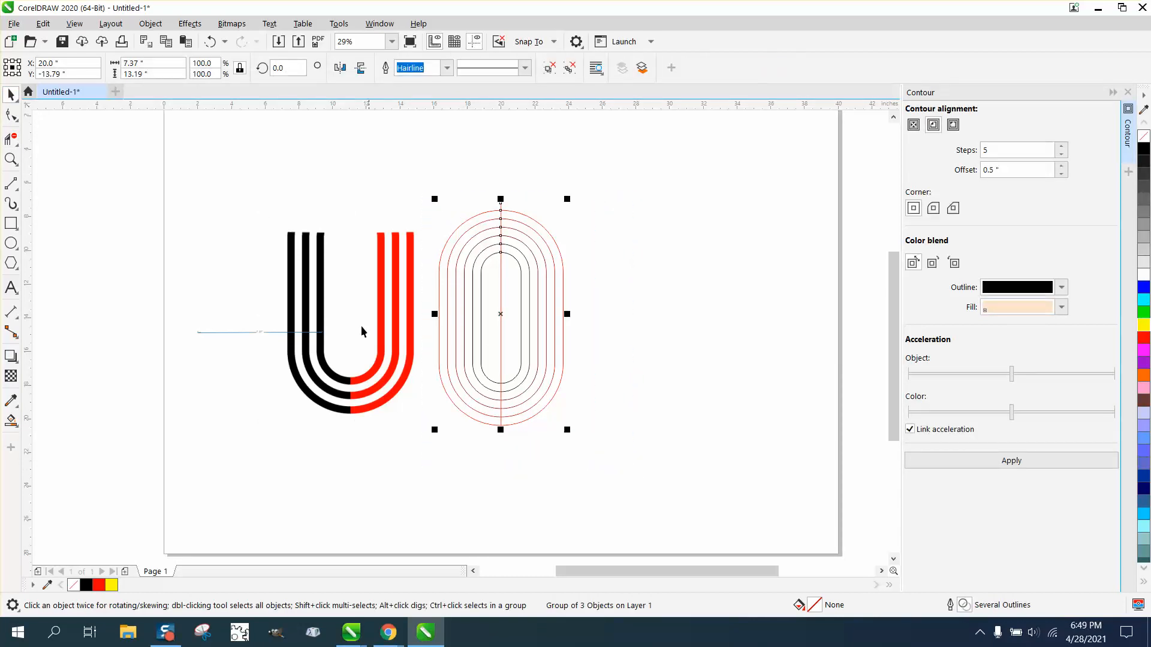
- Delete the dimension line crossing the U and align the bottom of the outline group with the bottom of the U image
left_click(272, 332)
key("Delete")
left_click(290, 236)
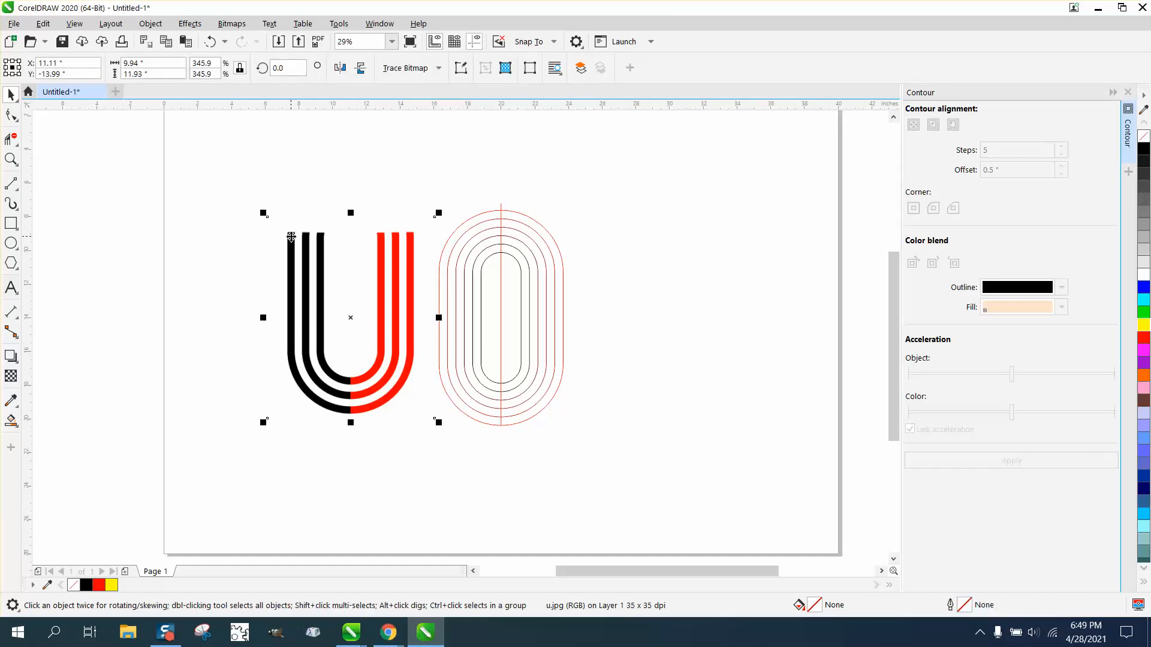
left_click_drag(246, 182, 707, 444)
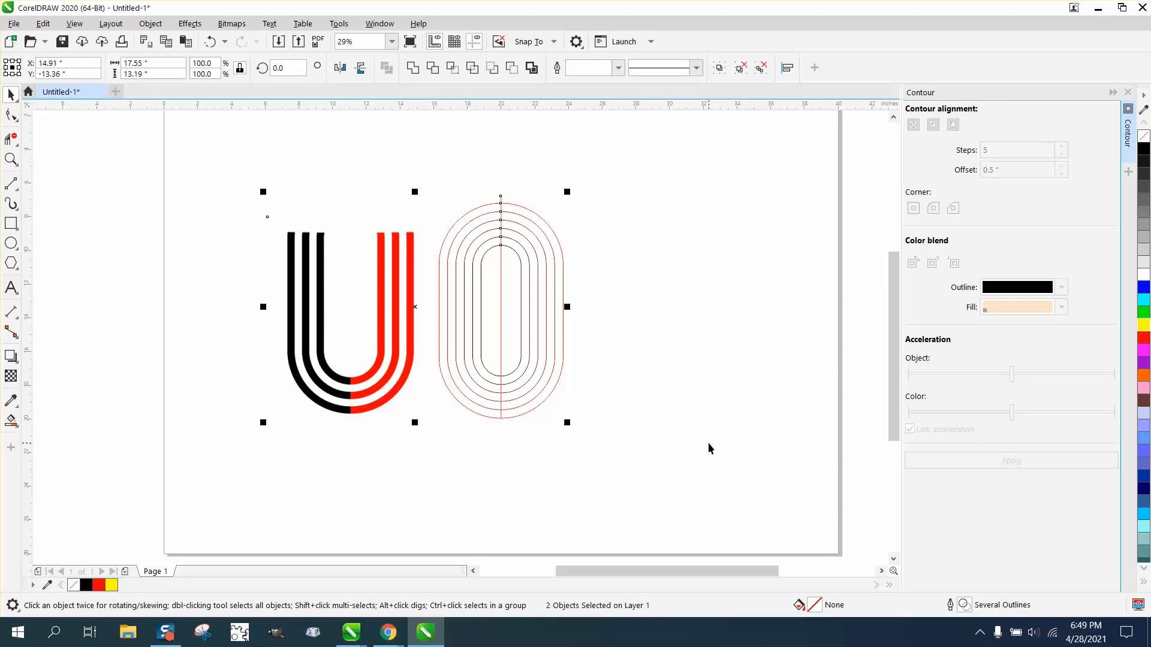
- Place a horizontal guideline at the bottom of the outline group and nudge the U image down 0.25 in to meet it
left_click_drag(362, 127, 386, 422)
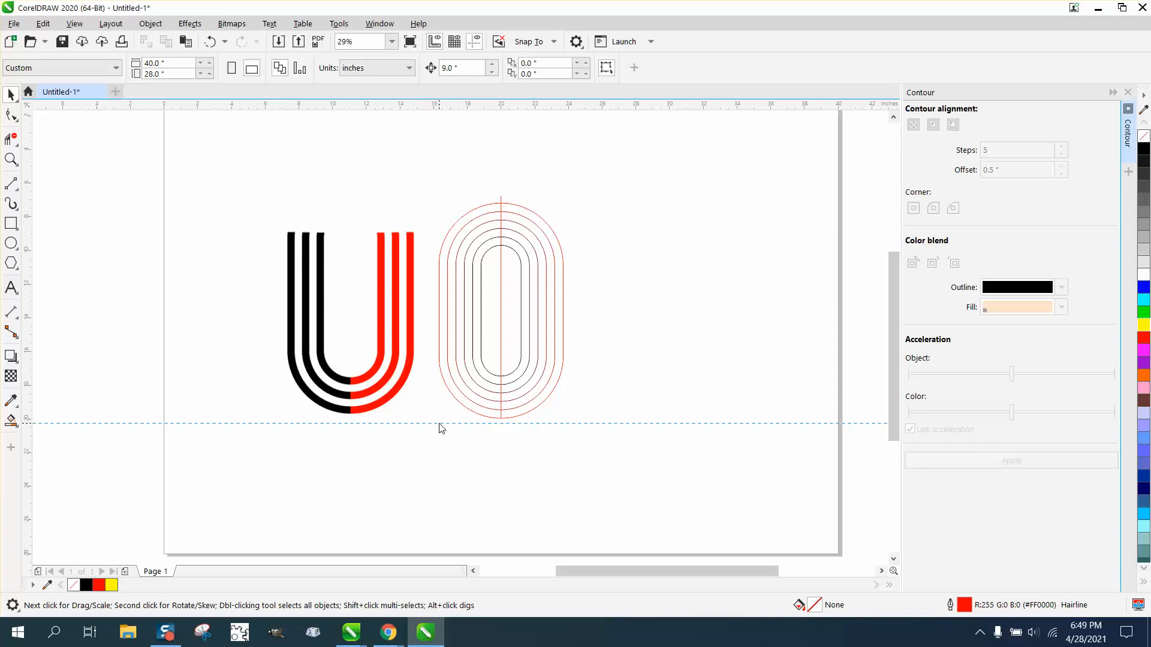
left_click(440, 419)
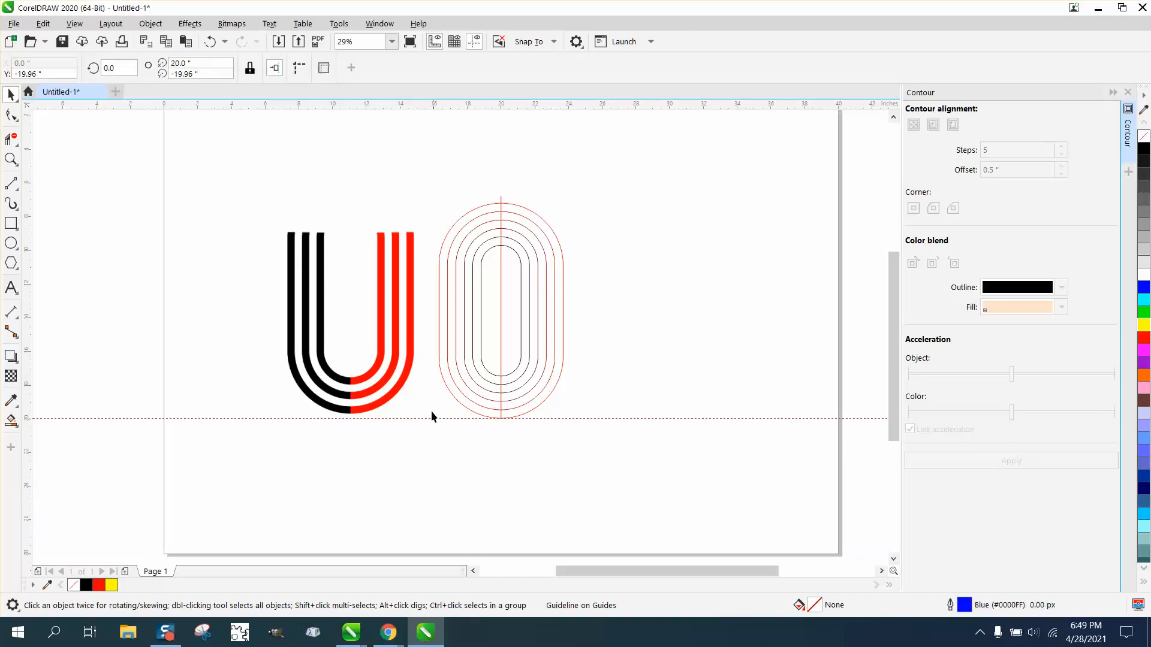
left_click(412, 196)
left_click(463, 68)
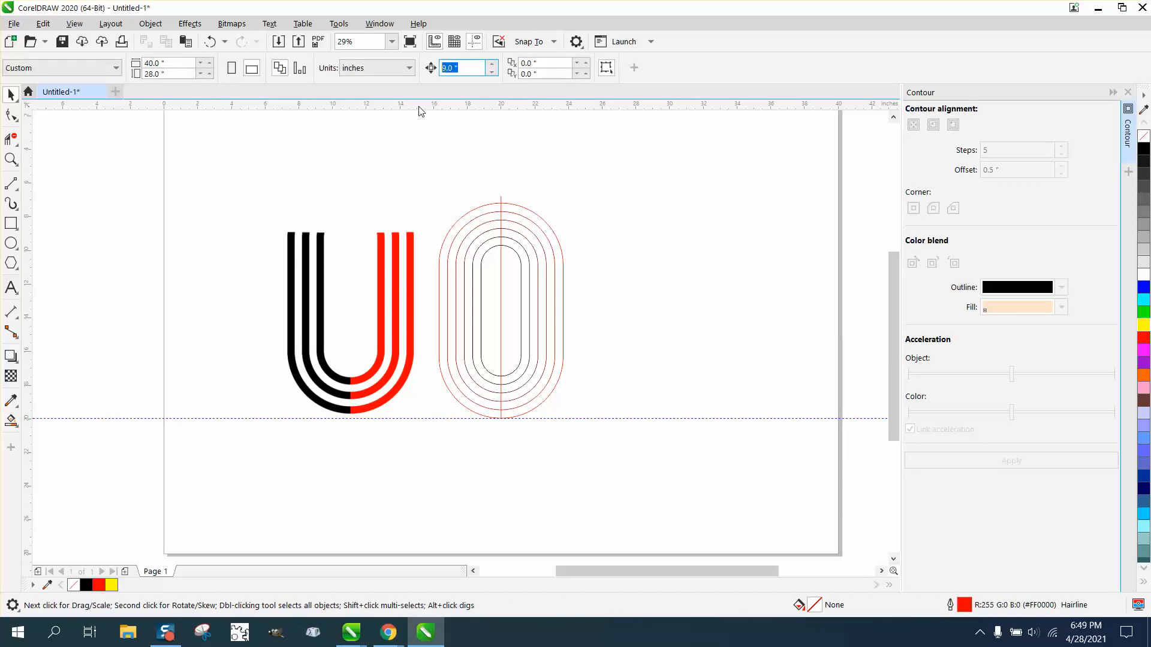
type(".25")
left_click(415, 263)
key("Down")
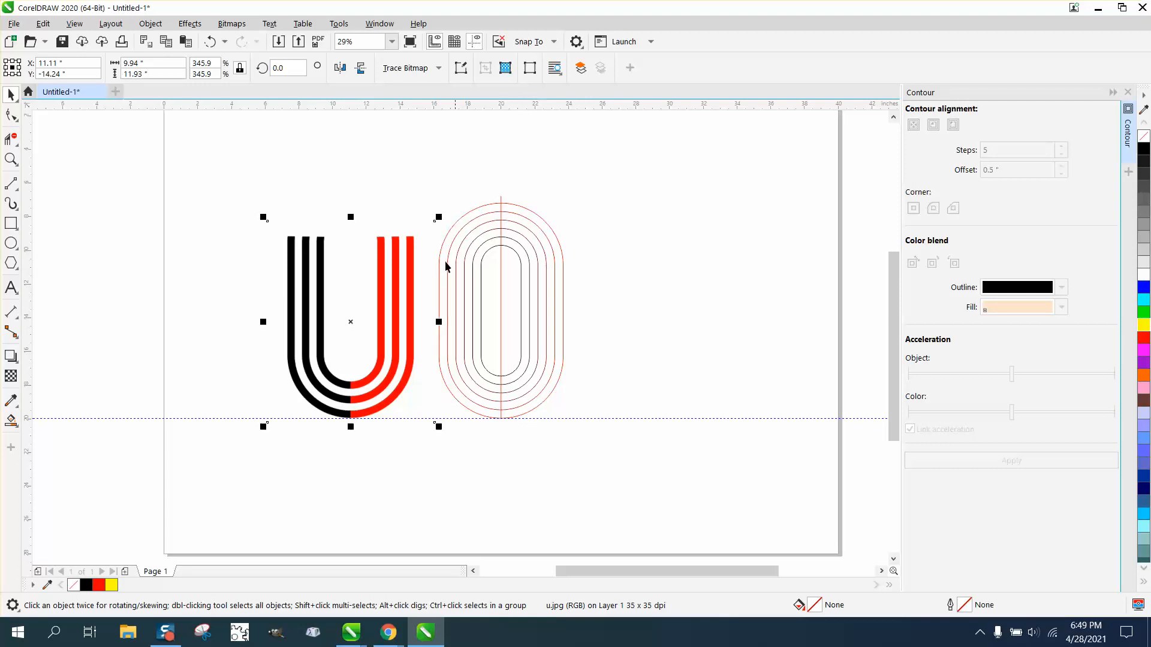
- Stretch the outline group upward to about 15.28 in tall and draw a 2-point line about 5.94 in long from its innermost outline across the U's top
left_click_drag(432, 184, 610, 458)
left_click_drag(500, 192, 501, 156)
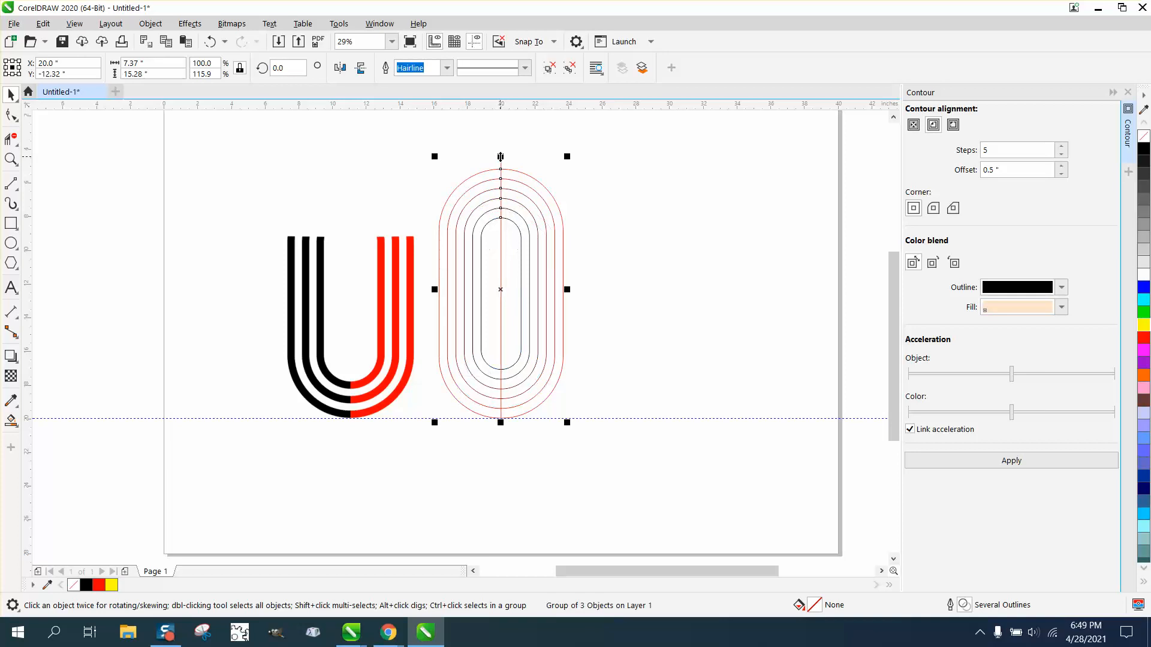
left_click(17, 188)
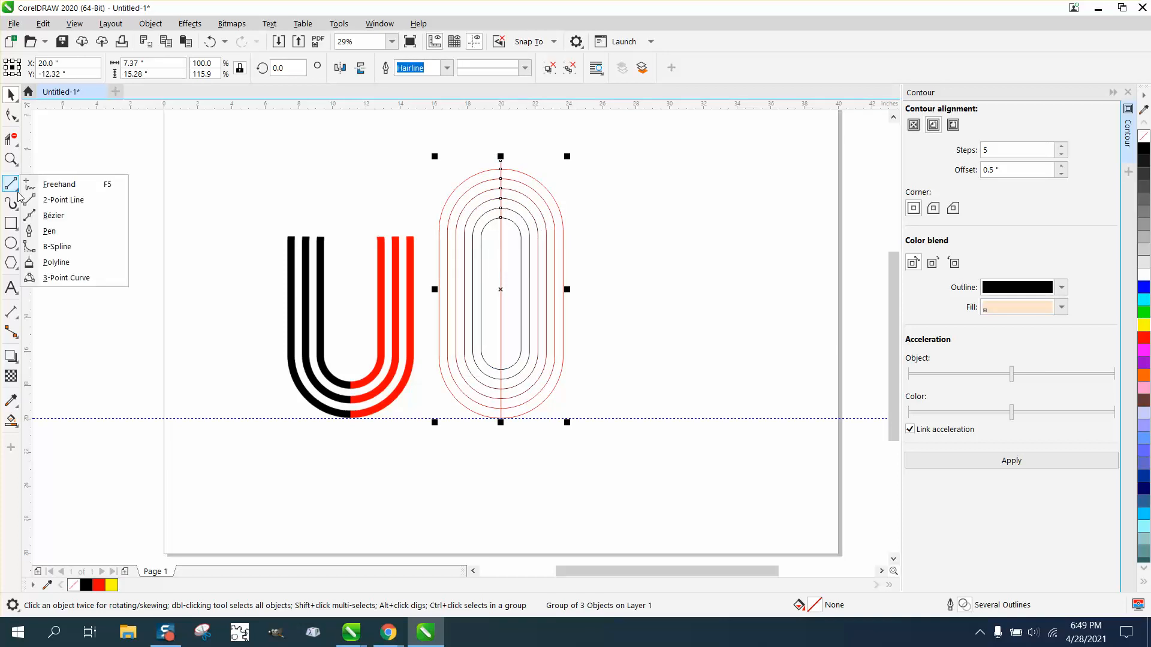
left_click(66, 198)
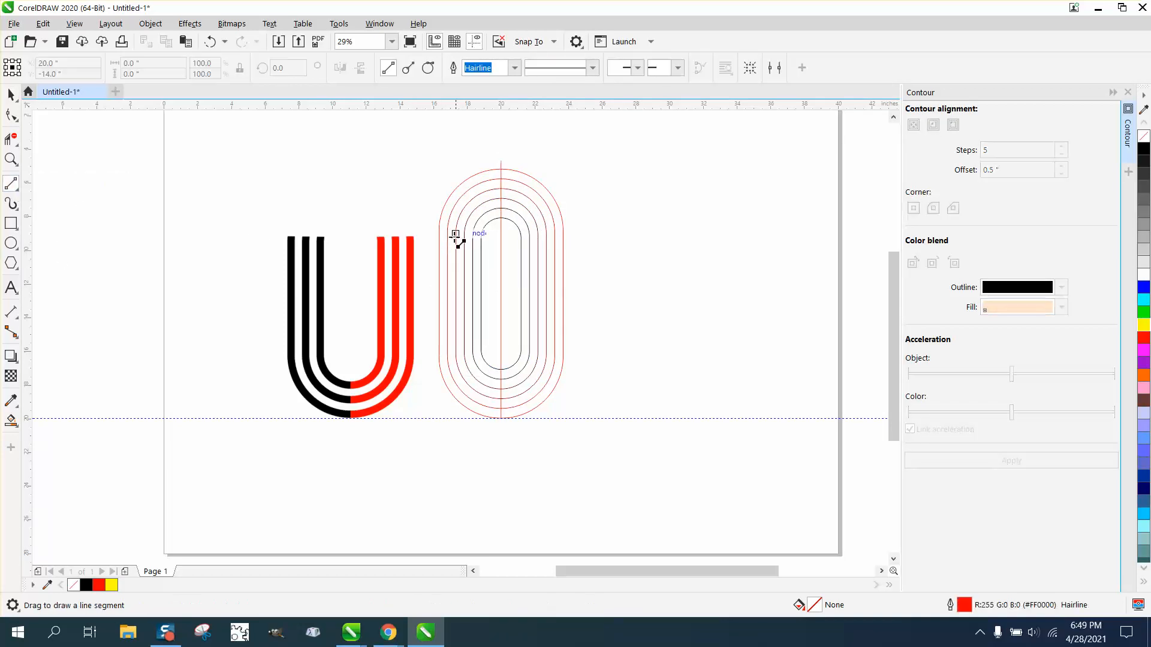
left_click_drag(482, 238, 377, 238)
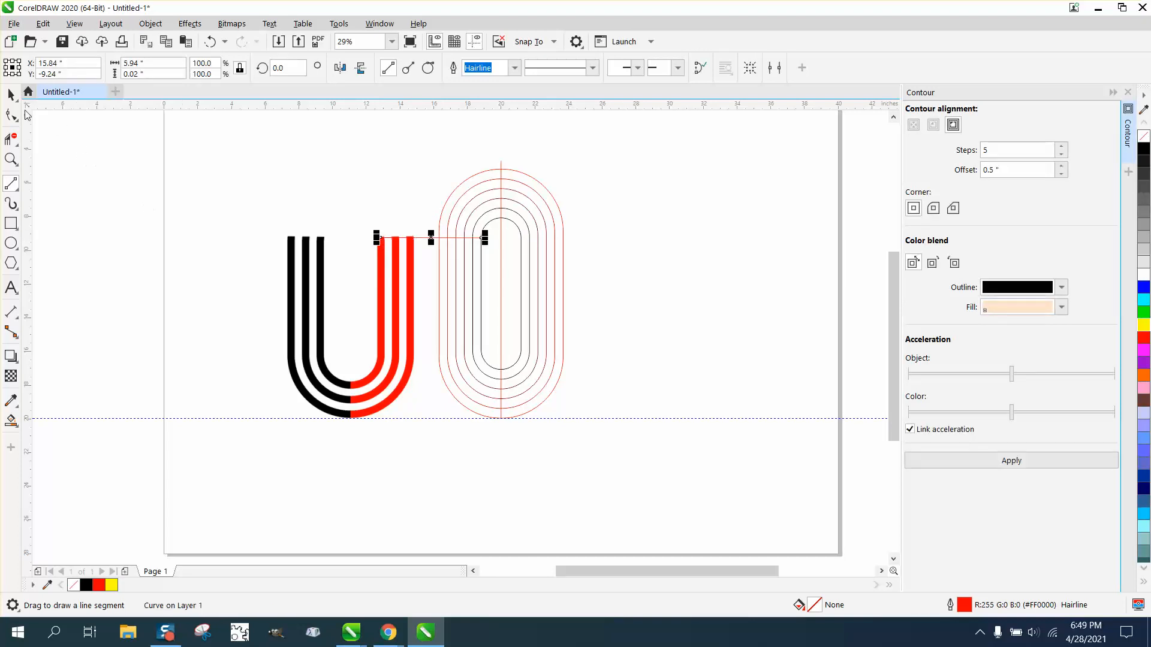
left_click(14, 99)
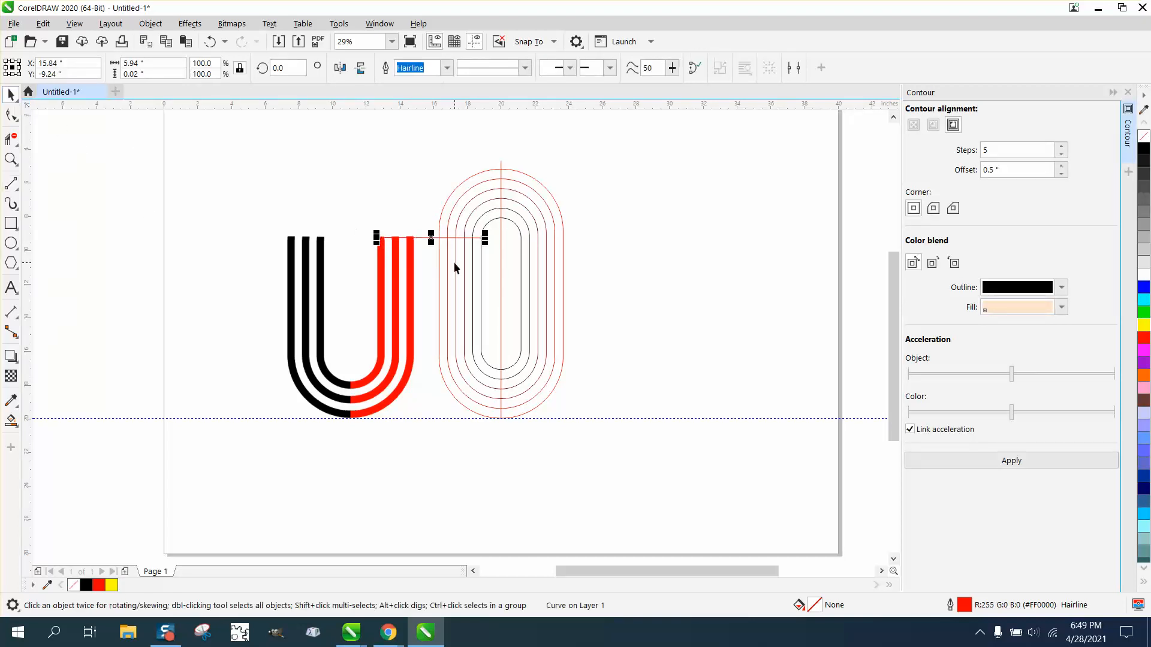
- Create three black left-half stripes from alternate outline bands below the cross line with Smart Fill, nudging each one 9 in to the right
left_click(199, 135)
left_click_drag(470, 69, 404, 74)
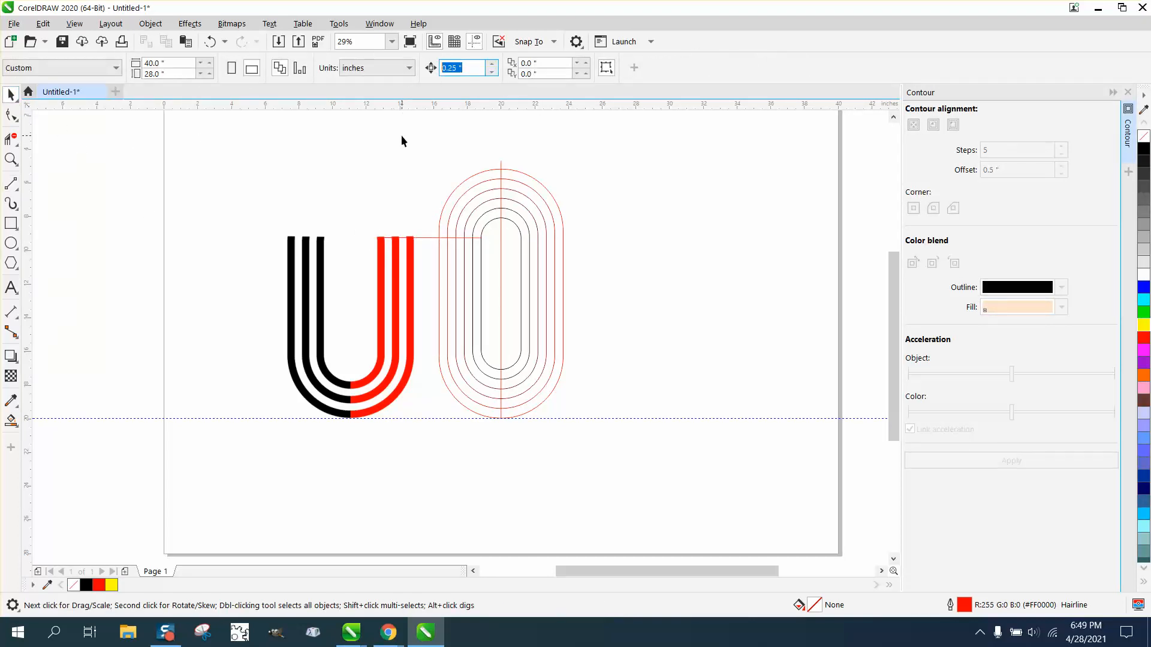
type("9")
left_click(10, 420)
left_click(462, 400)
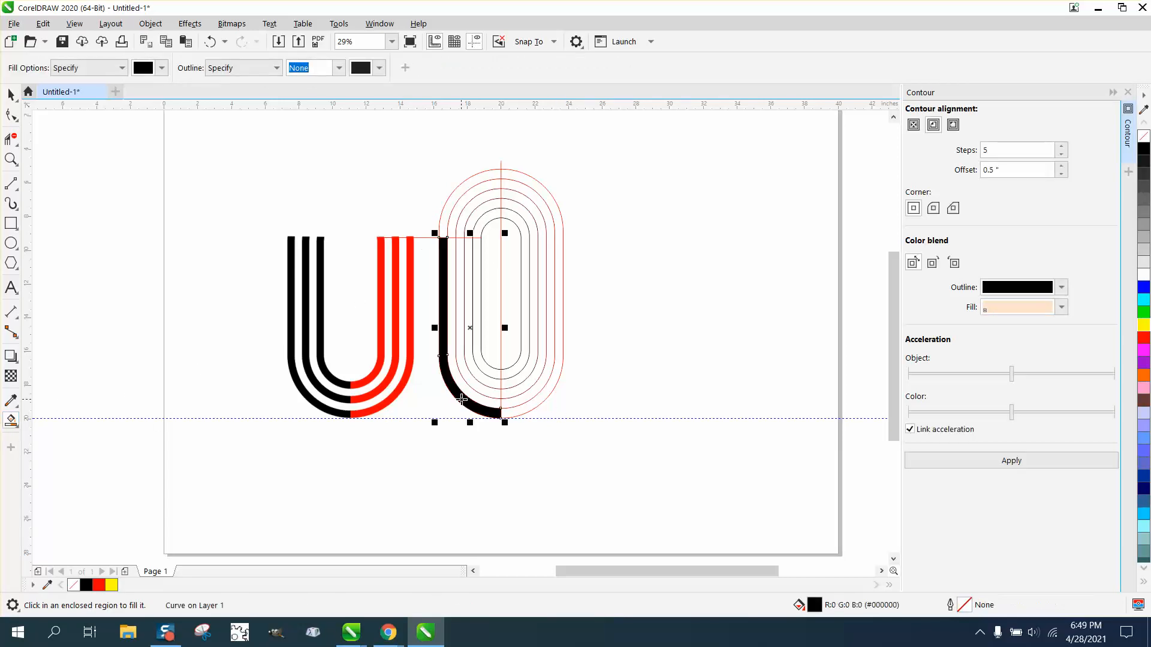
key("Right")
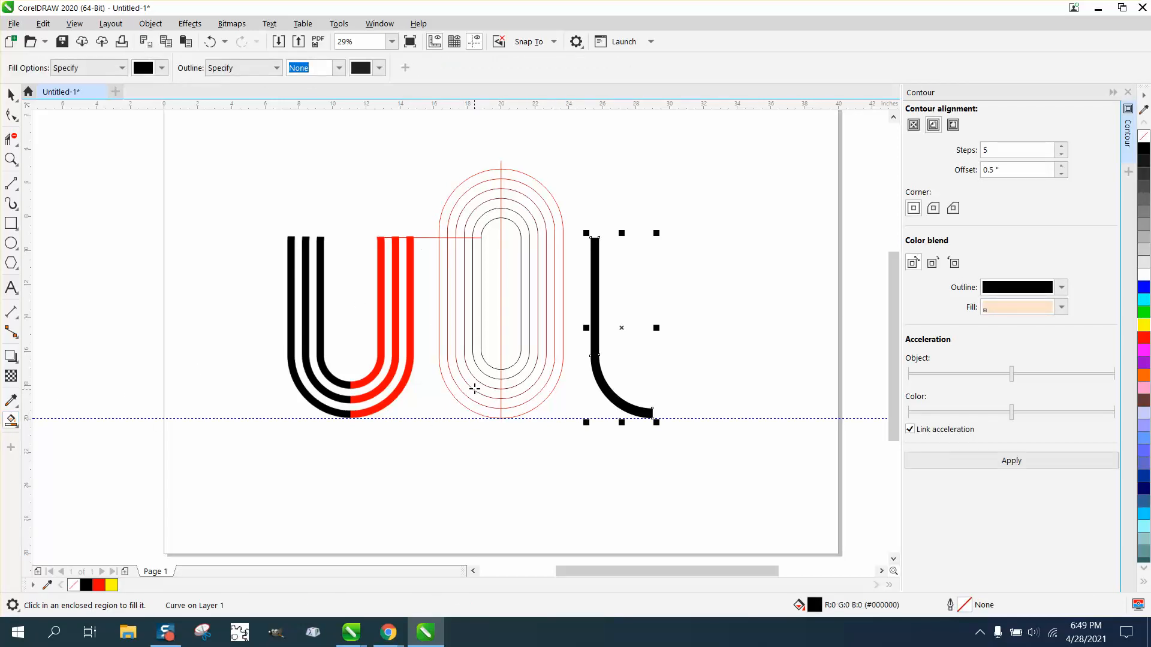
left_click(475, 386)
key("Right")
left_click(484, 376)
key("Right")
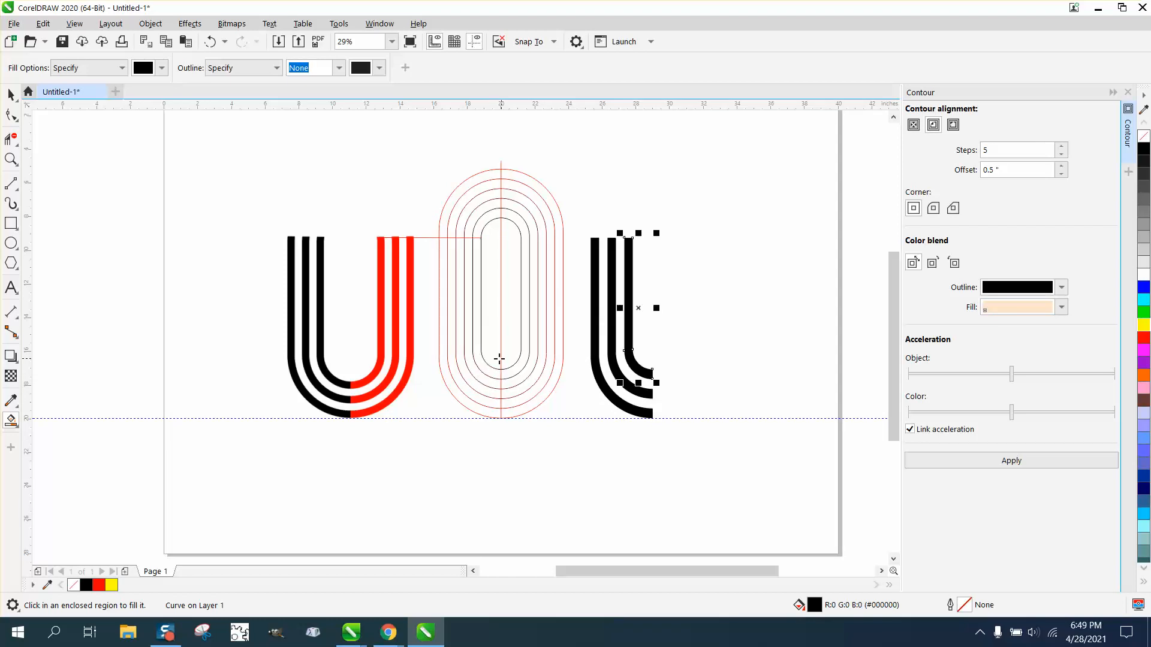
- Group the three black stripes and add a mirrored copy filled red against their right side to complete the U
left_click(11, 94)
left_click_drag(594, 213, 684, 426)
mouse_move(586, 187)
left_mouse_down()
mouse_move(682, 459)
mouse_move(721, 486)
left_mouse_up()
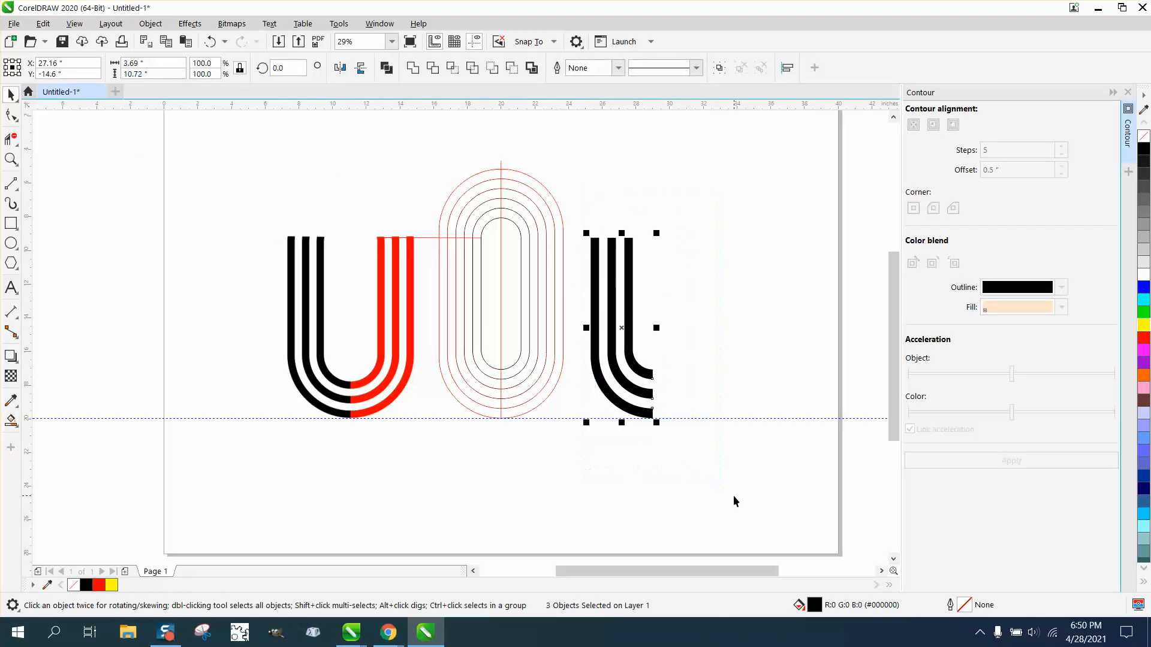
key("ctrl+g")
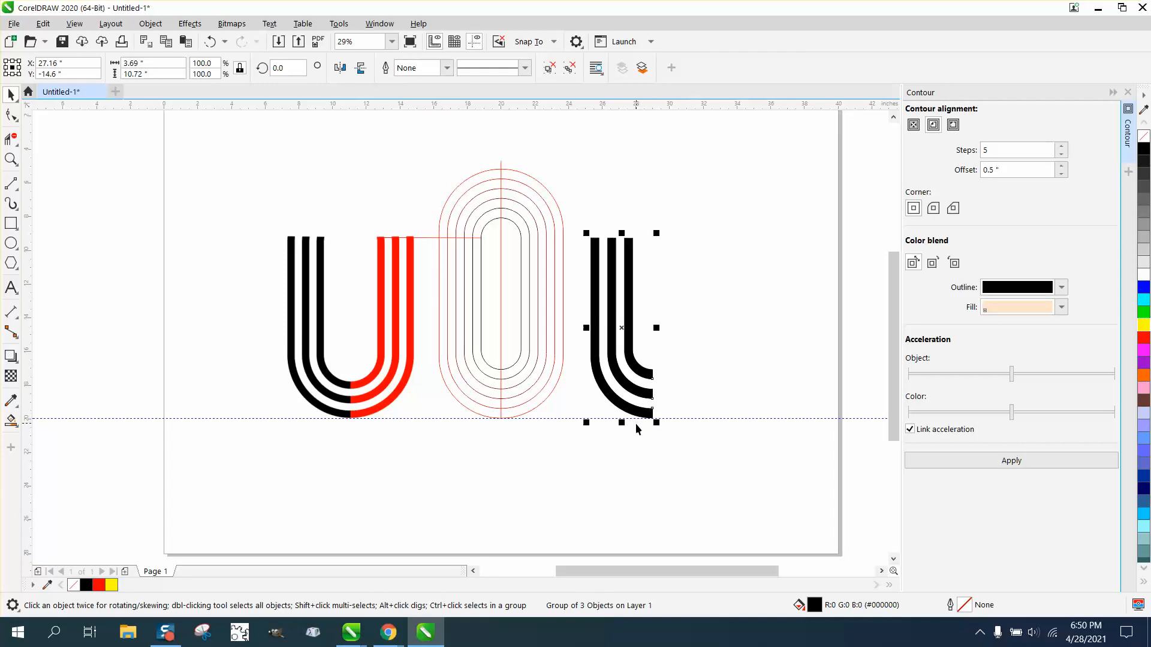
left_click_drag(586, 328, 654, 326)
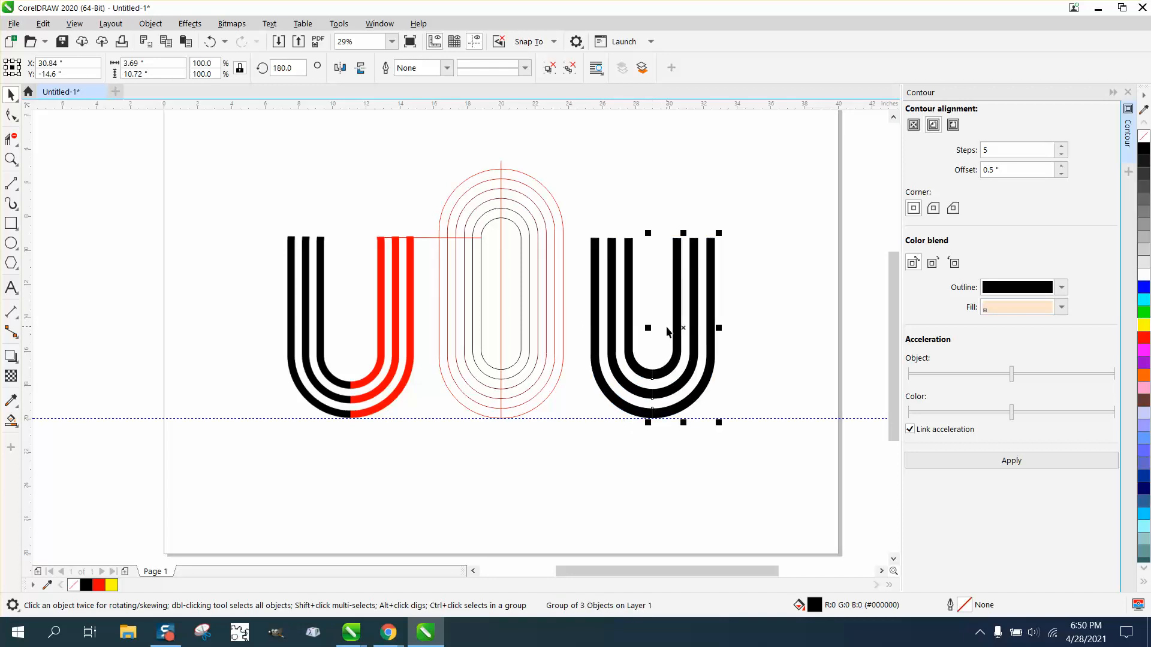
left_click(1145, 339)
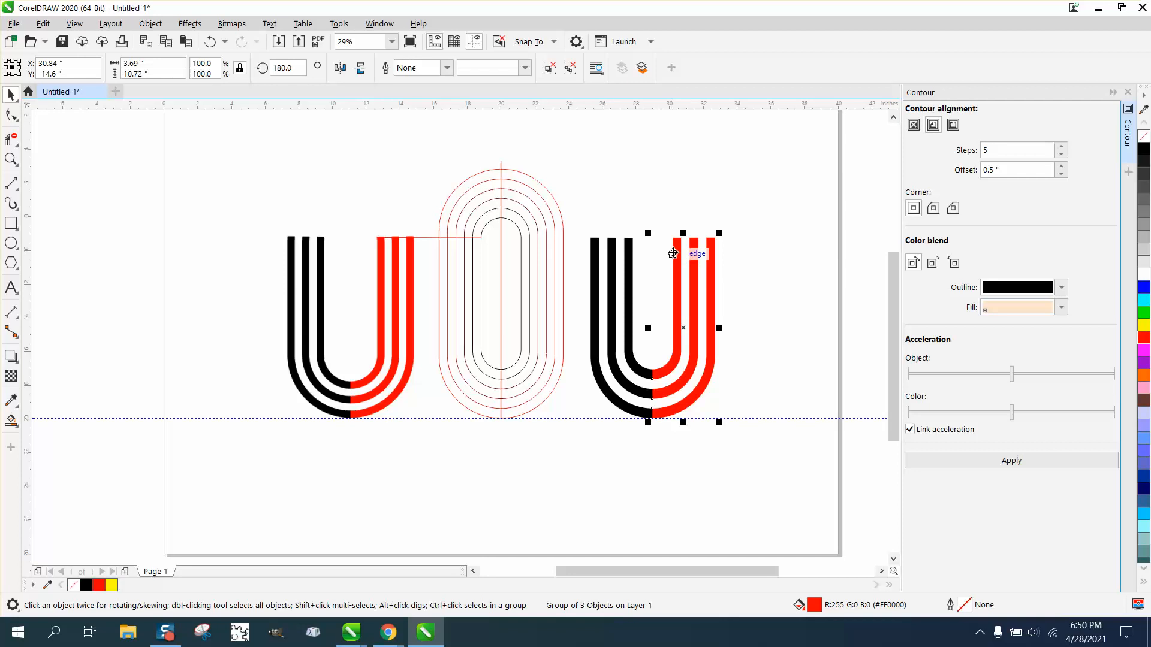
- Move both halves of the new vector U beside the left edge of the U image and compare their stripes up close
left_click_drag(587, 212, 742, 431)
left_click_drag(655, 329, 221, 333)
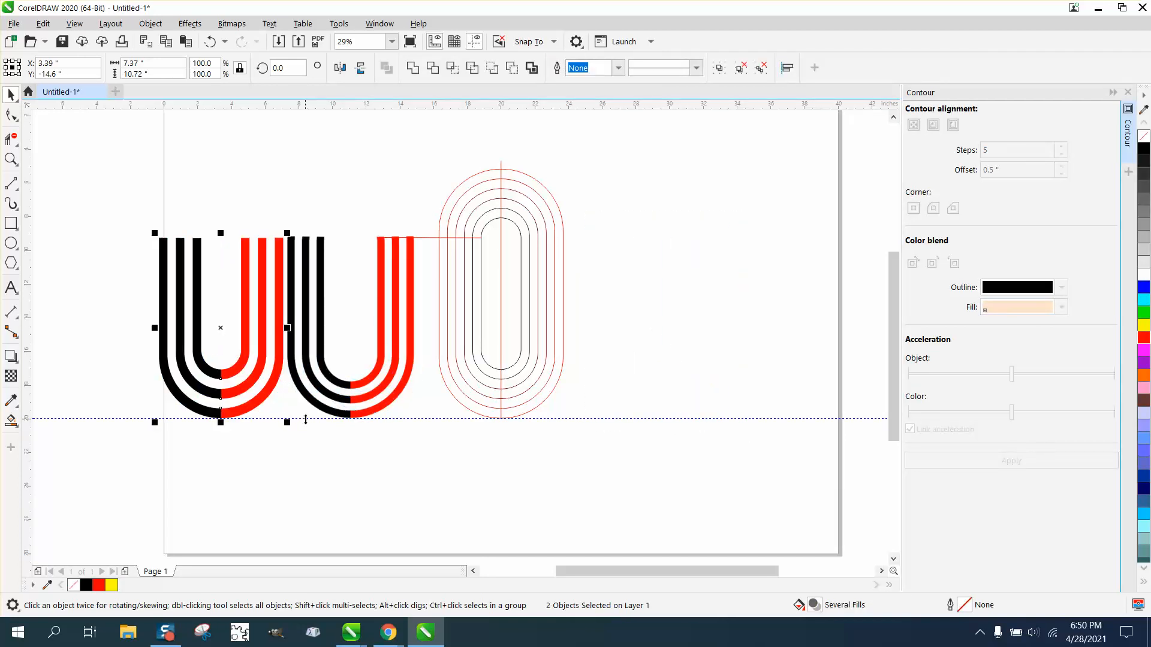
left_click_drag(272, 239, 322, 267)
right_click(364, 308)
left_click(426, 334)
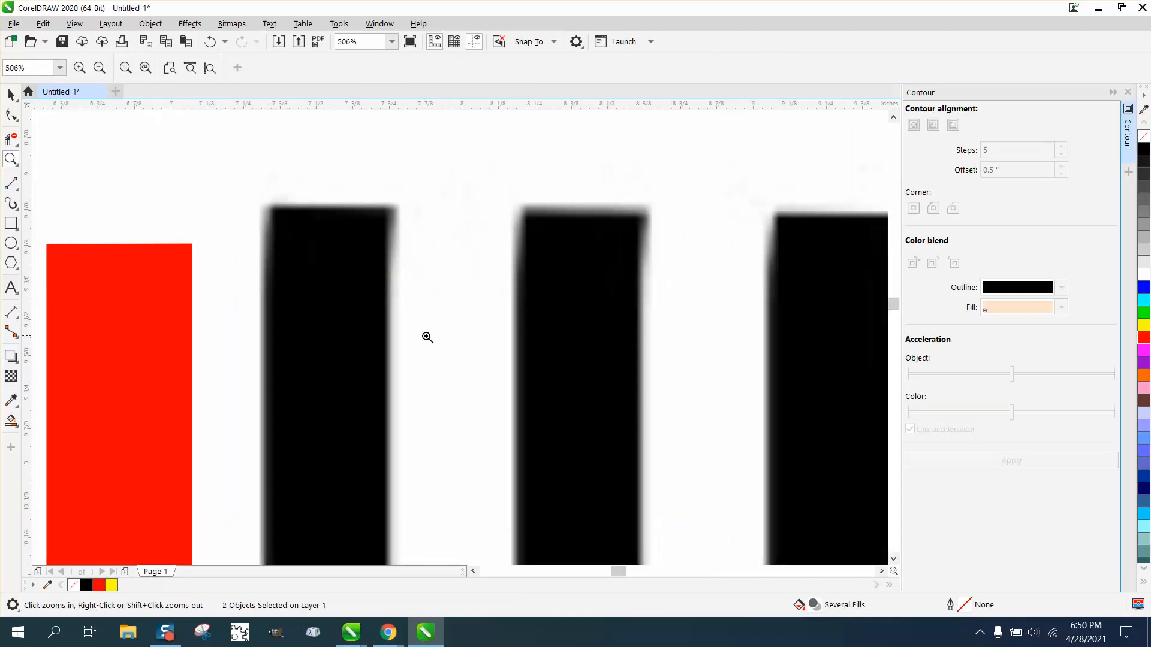
scroll(427, 338, "down", 3)
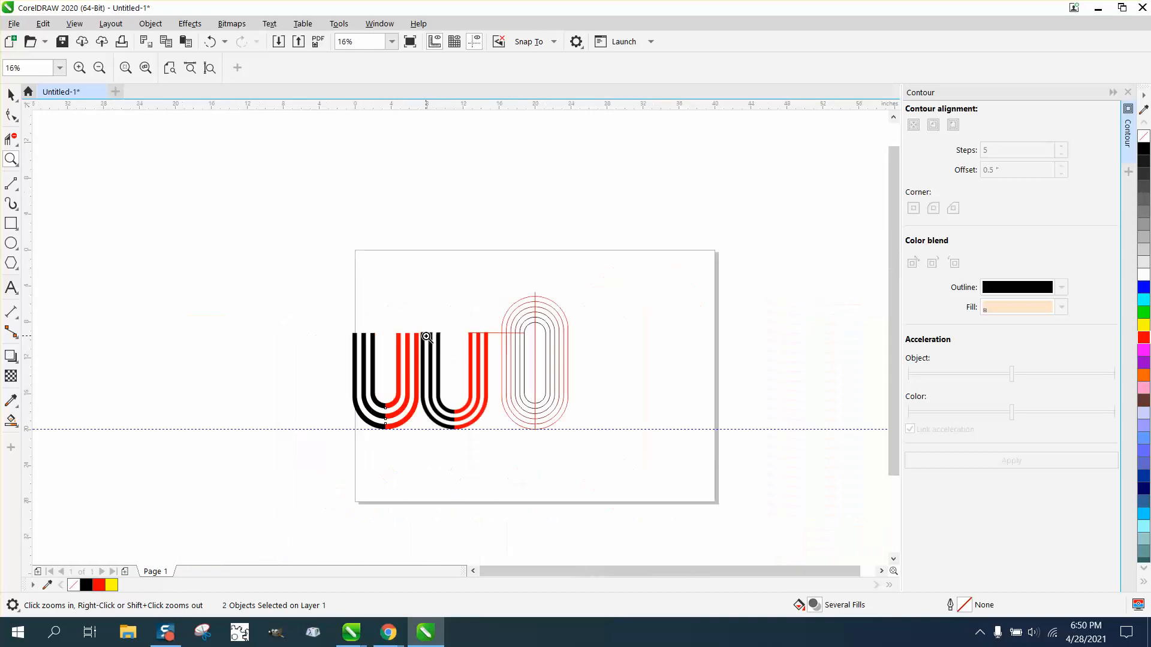
left_click_drag(535, 448, 535, 449)
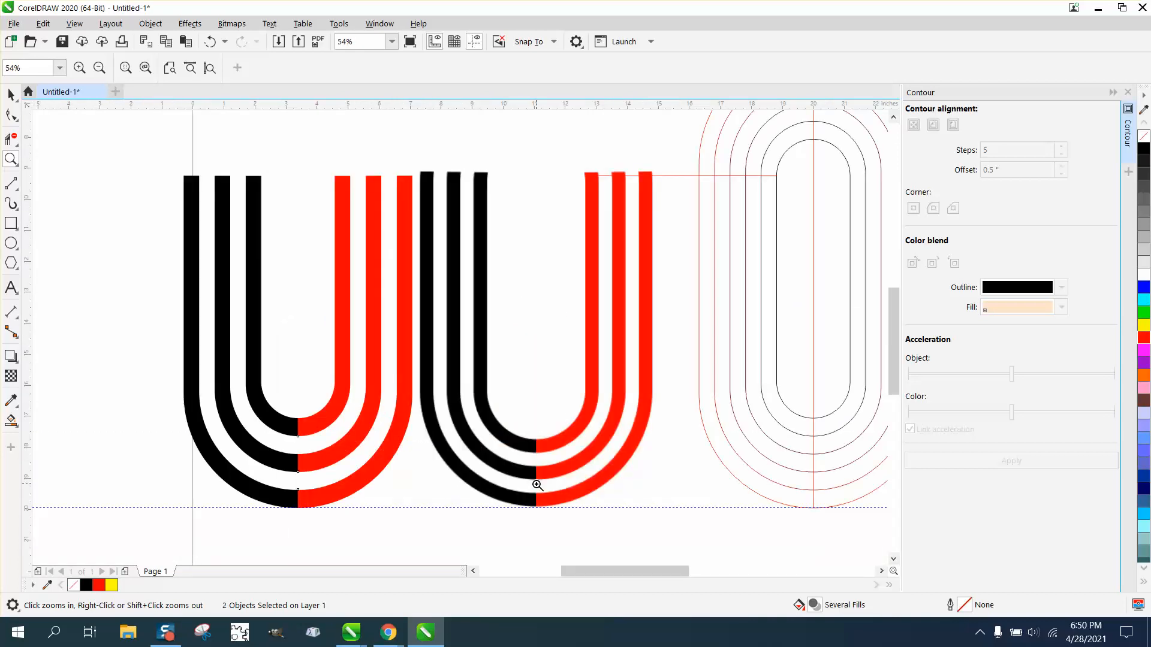